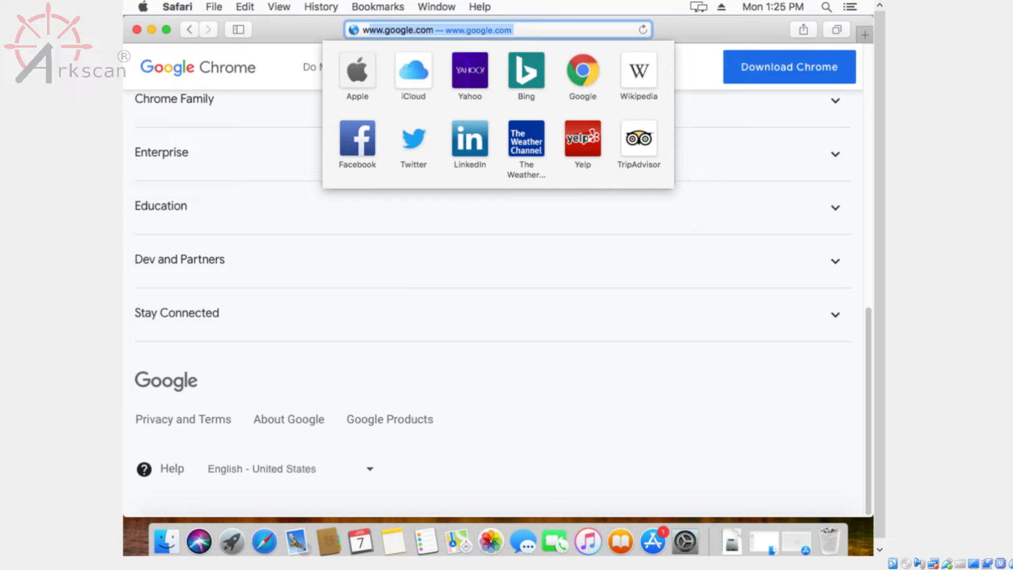
{"action": "type", "text": "www.arkscan.com"}
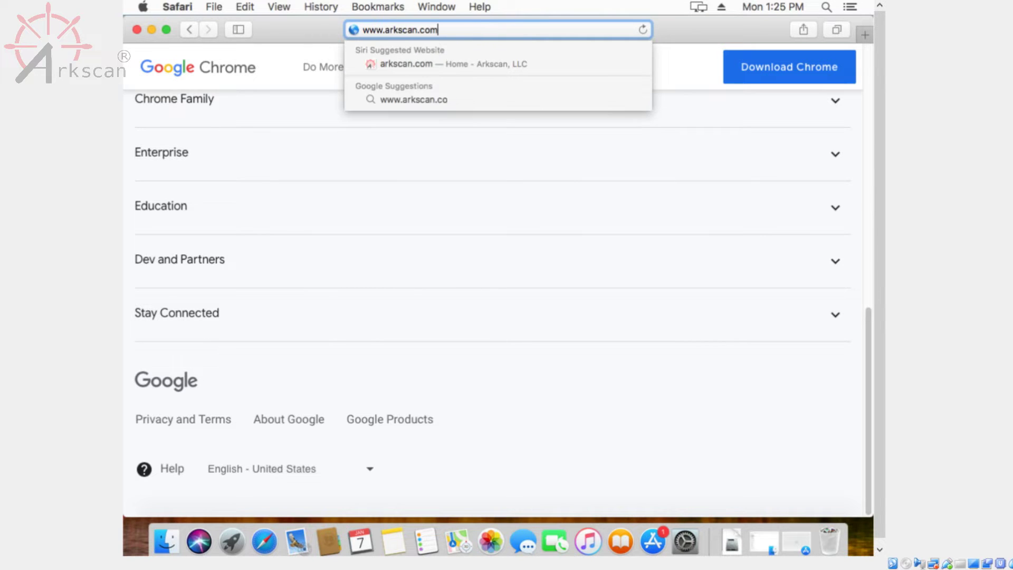
{"action": "key", "text": "Return"}
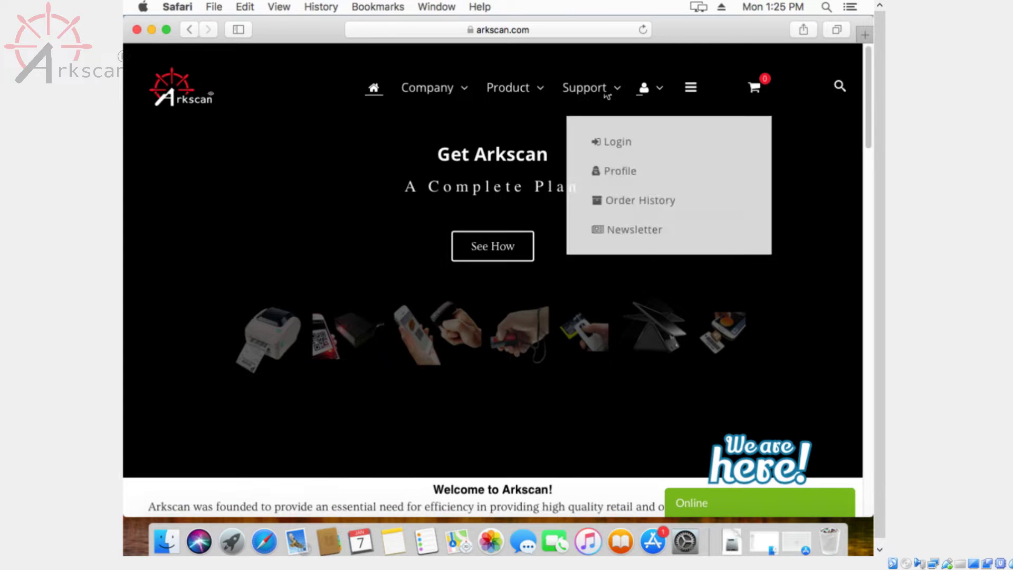
{"action": "mouse_move", "coordinate": [506, 67]}
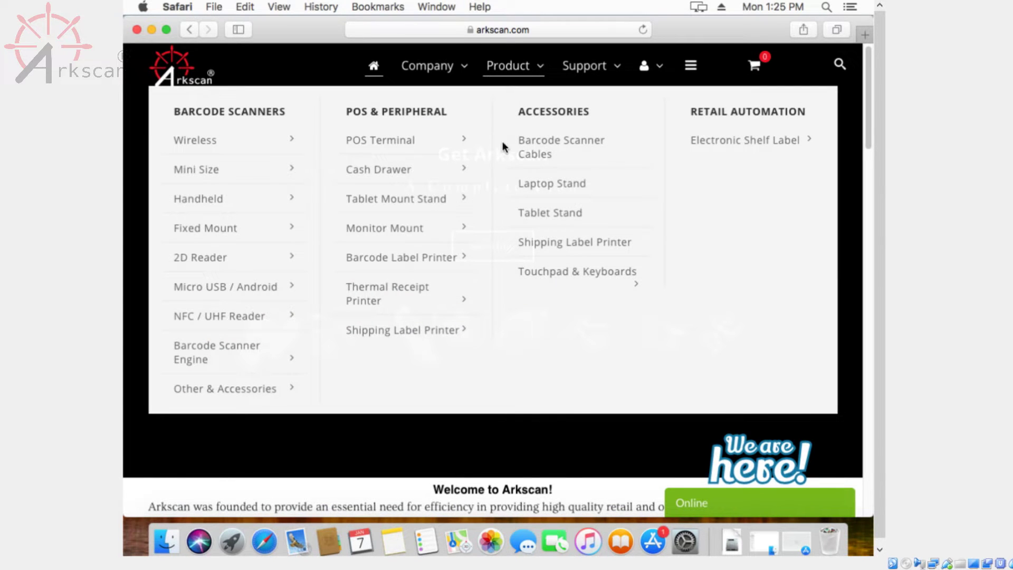
{"action": "mouse_move", "coordinate": [460, 346]}
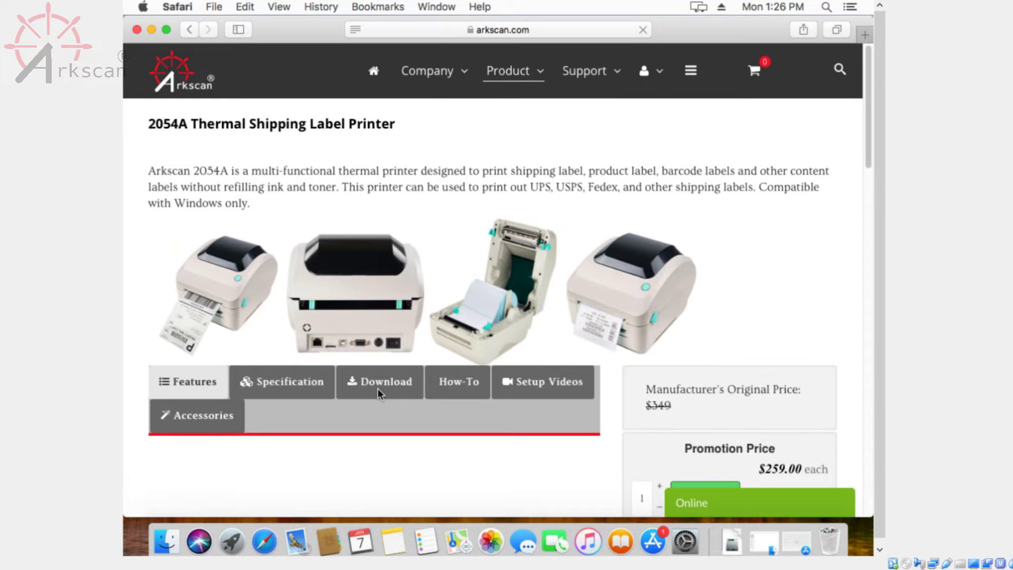
Step: Download the 2054A Mac Driver and show the downloaded files
{"action": "left_click", "coordinate": [381, 381]}
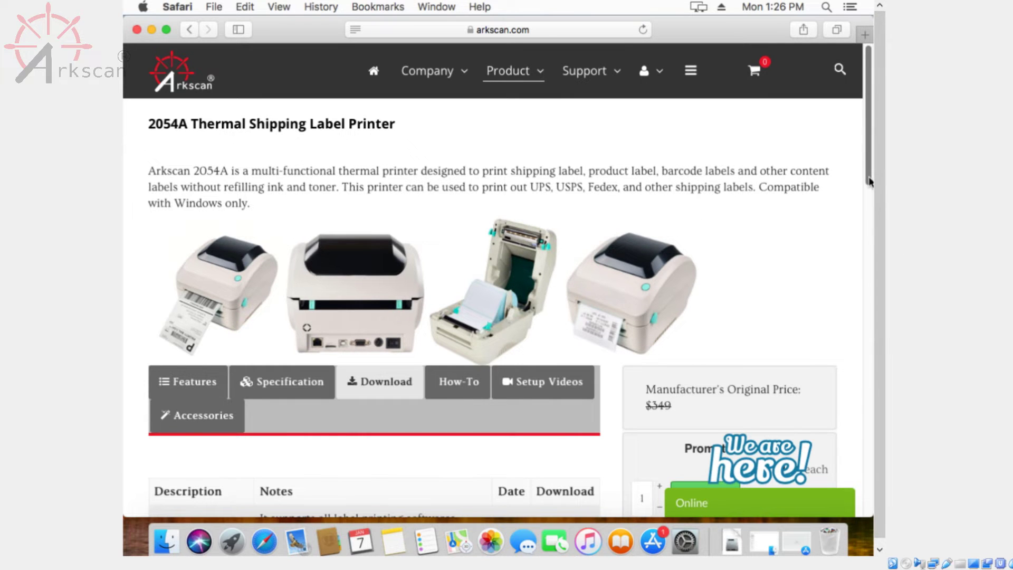
{"action": "left_click_drag", "start_coordinate": [870, 181], "coordinate": [866, 254]}
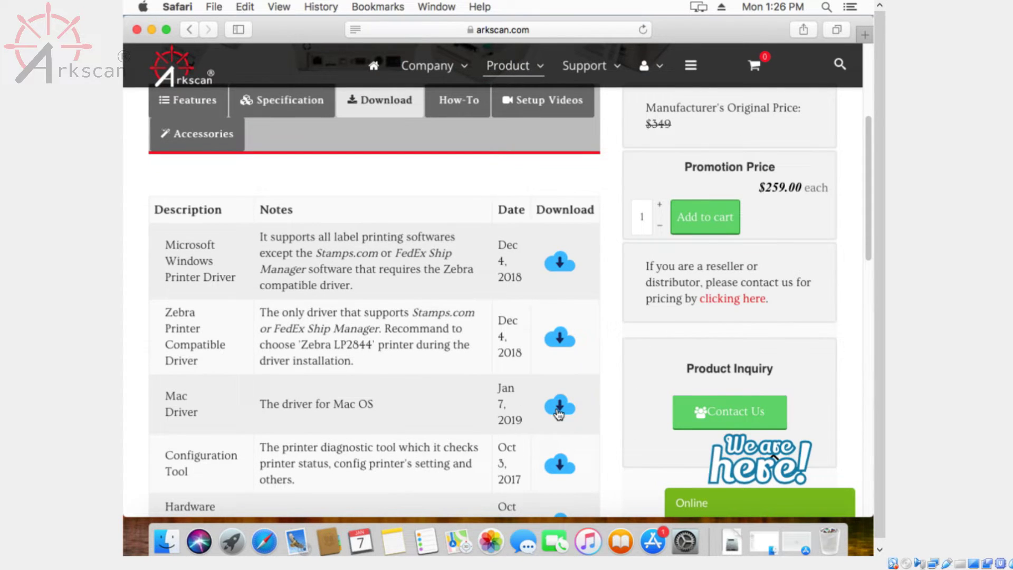
{"action": "left_click", "coordinate": [558, 412]}
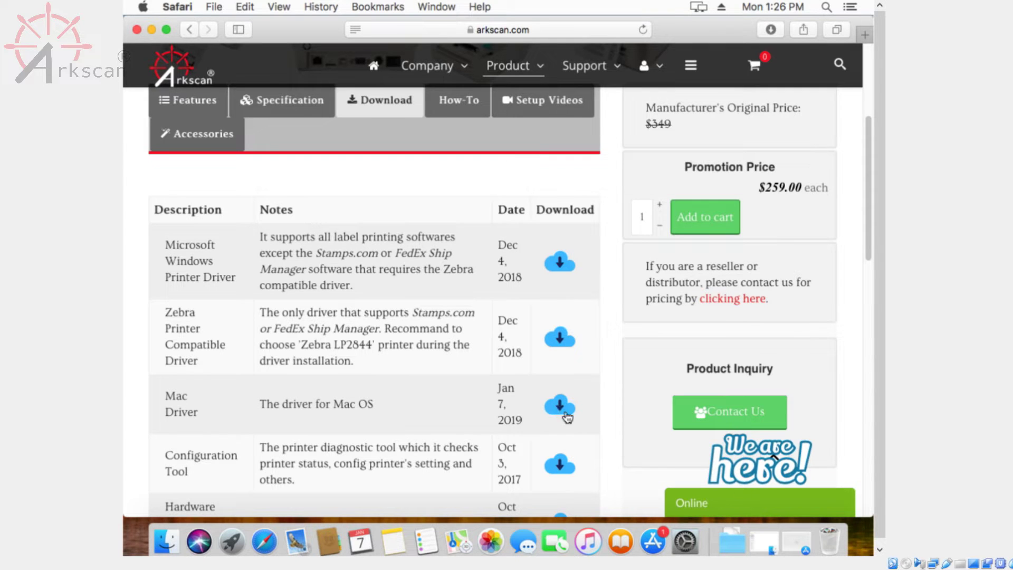
{"action": "left_click", "coordinate": [728, 546]}
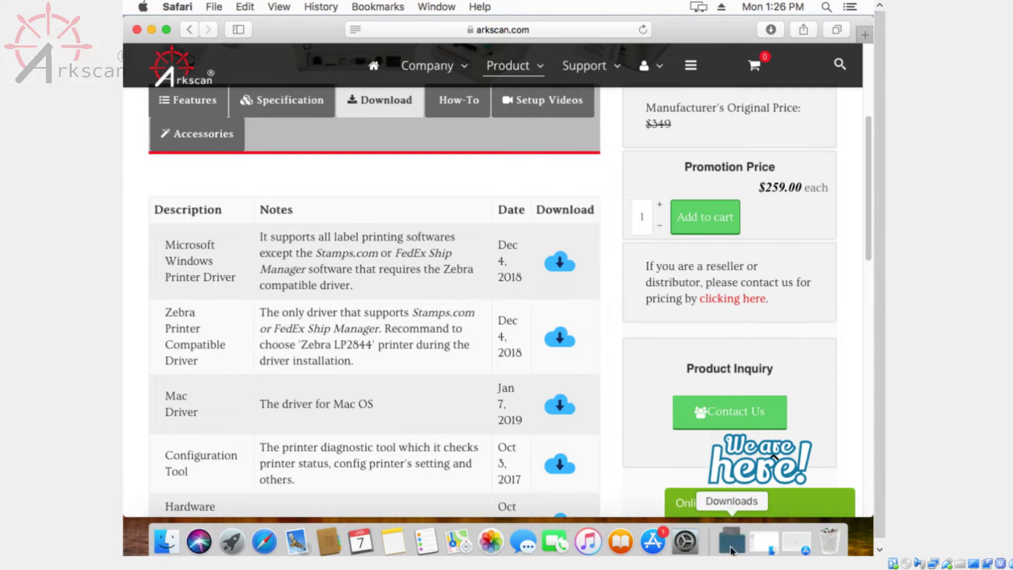
Step: Open the downloaded 2054A-Printer-Driver-For-Mac folder from Downloads
{"action": "left_click", "coordinate": [735, 490]}
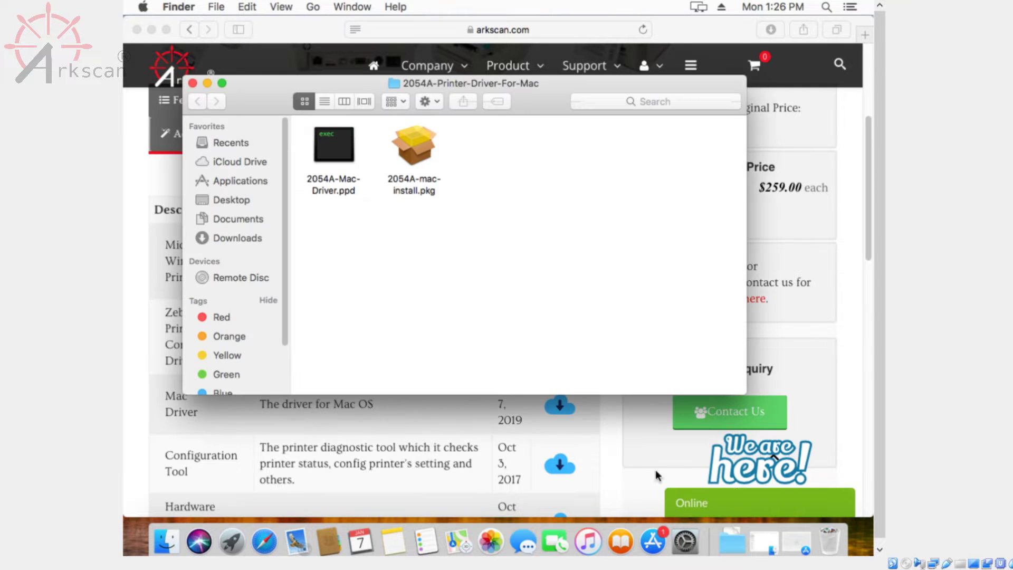
{"action": "left_click", "coordinate": [234, 237]}
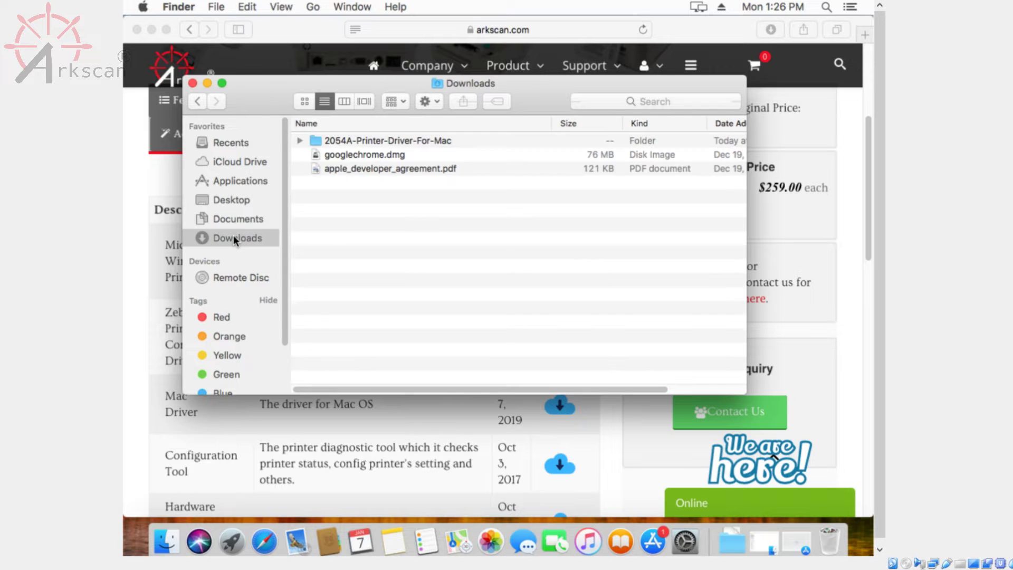
{"action": "double_click", "coordinate": [364, 140]}
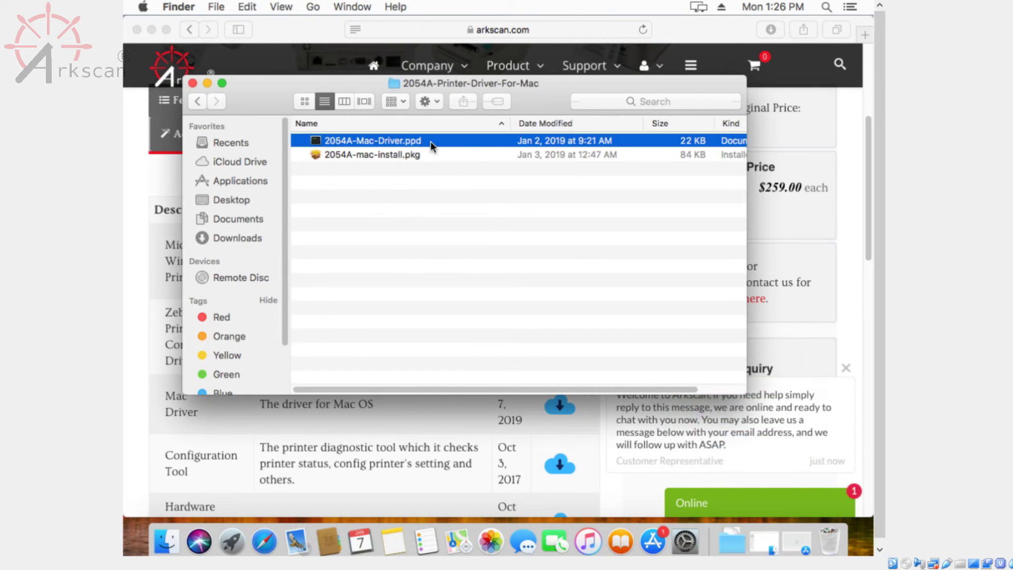
Step: Copy 2054A-Mac-Driver.ppd and 2054A-mac-install.pkg and paste them into Downloads
{"action": "left_click_drag", "start_coordinate": [441, 171], "coordinate": [365, 147]}
{"action": "right_click", "coordinate": [365, 148]}
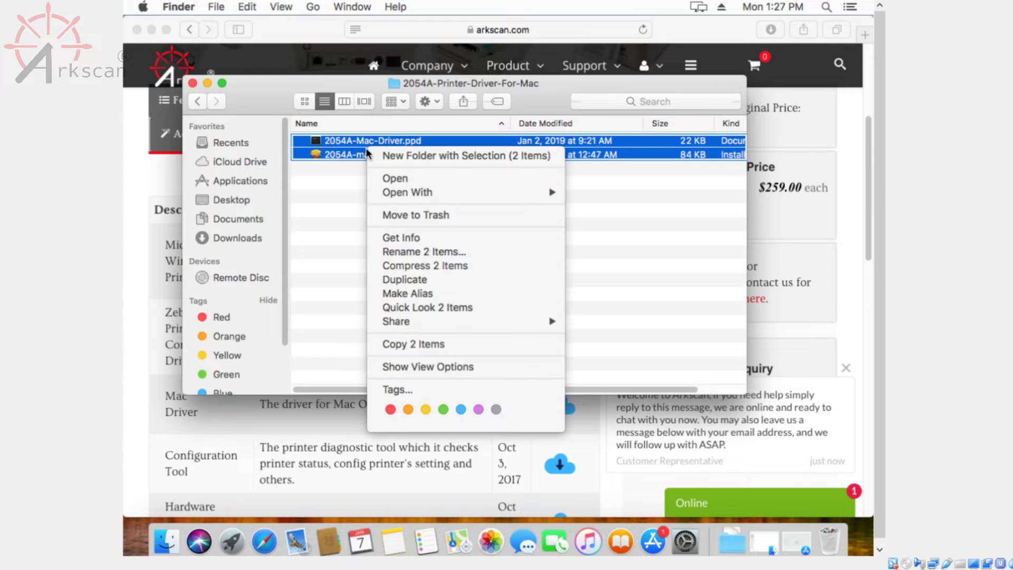
{"action": "left_click", "coordinate": [452, 350]}
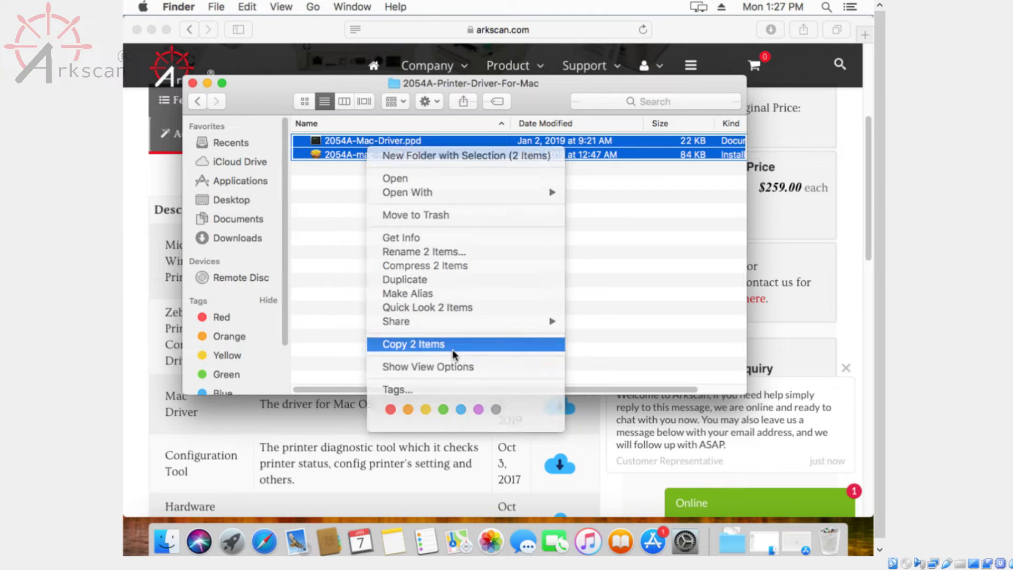
{"action": "left_click", "coordinate": [237, 238]}
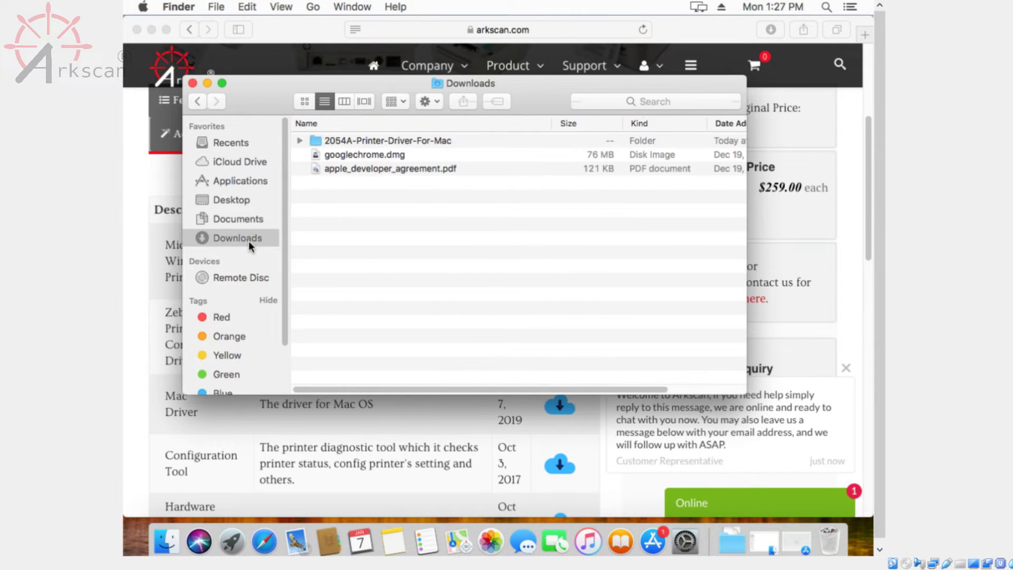
{"action": "right_click", "coordinate": [402, 233]}
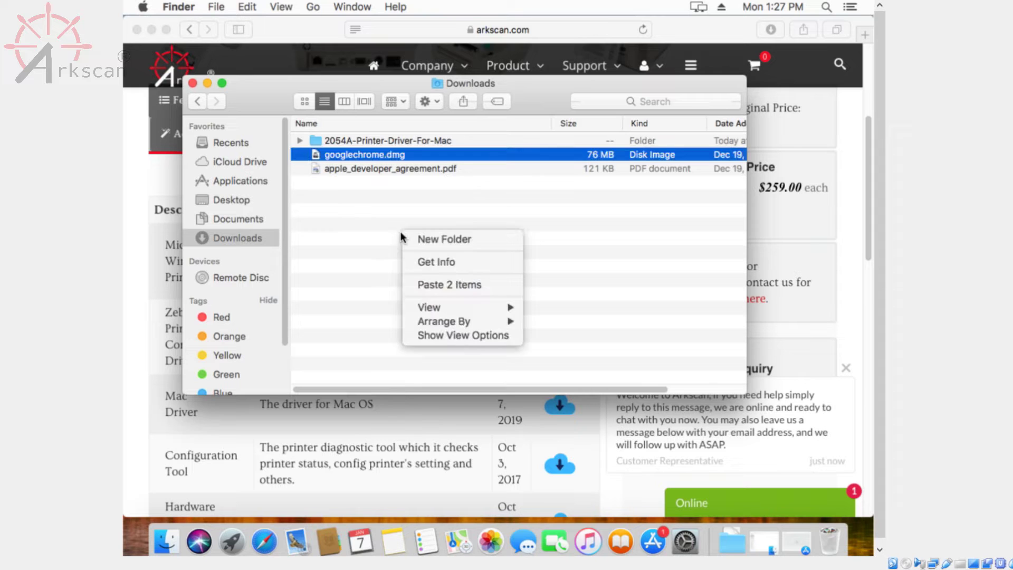
{"action": "left_click", "coordinate": [444, 286]}
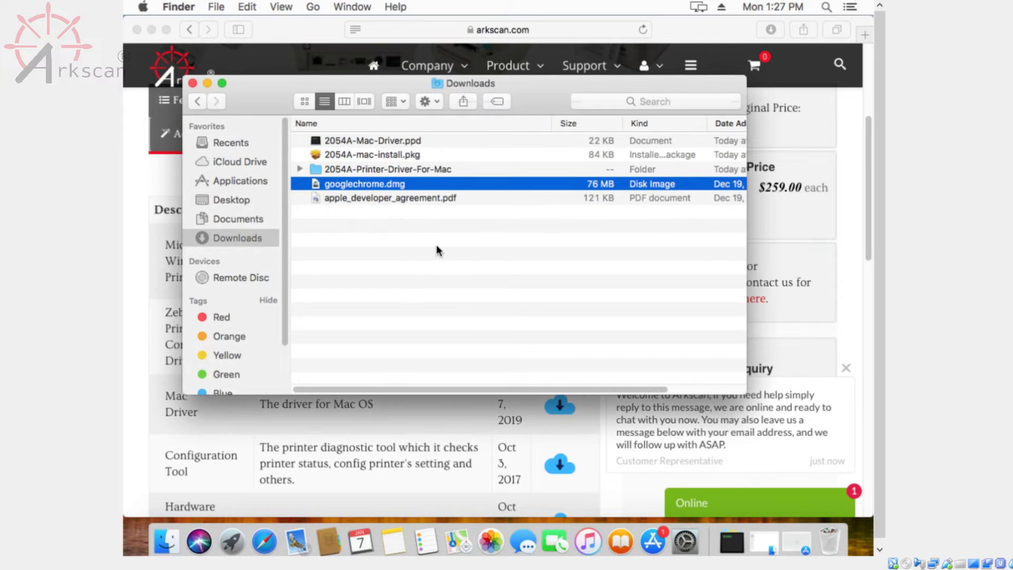
Step: Open 2054A-mac-install.pkg past the unidentified-developer warning and bring up the TSC Printer Driver installer
{"action": "left_click", "coordinate": [443, 255]}
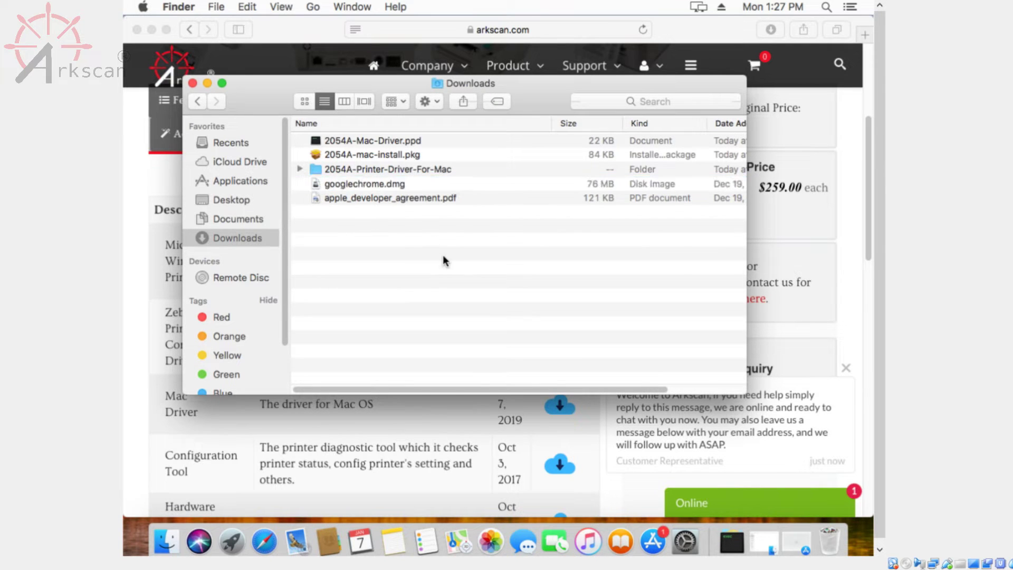
{"action": "left_click", "coordinate": [391, 155]}
{"action": "right_click", "coordinate": [391, 155]}
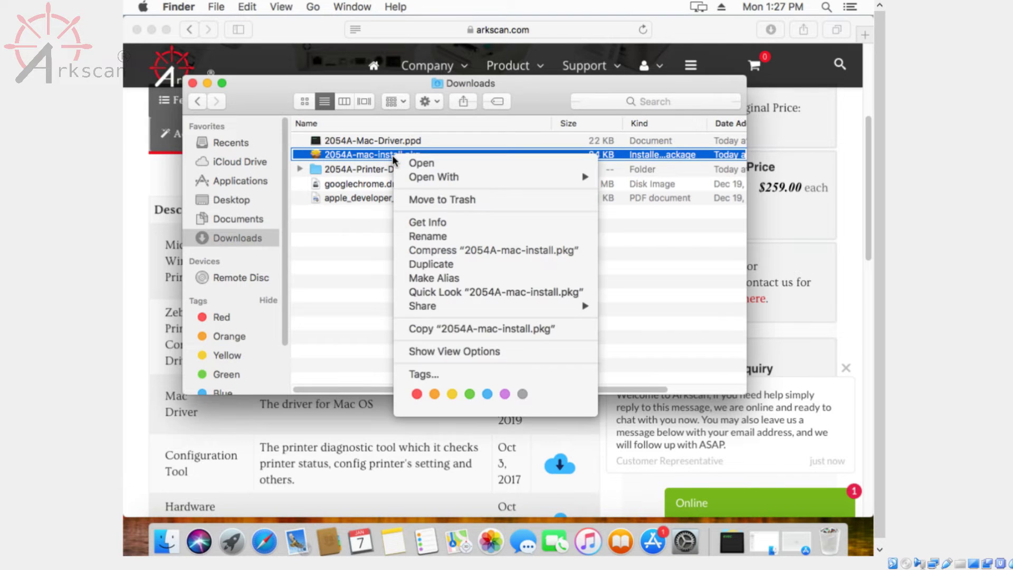
{"action": "mouse_move", "coordinate": [435, 180]}
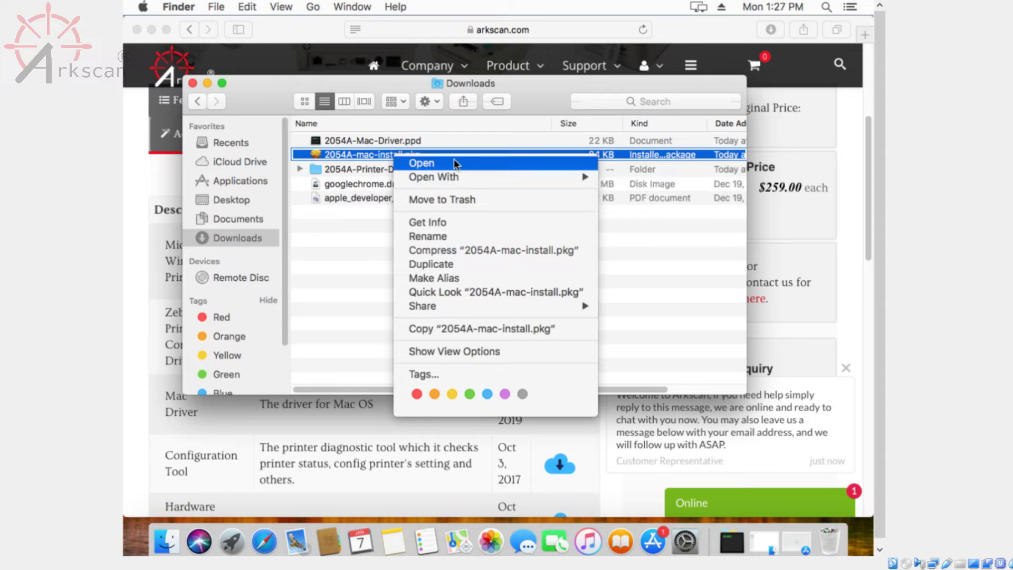
{"action": "left_click", "coordinate": [422, 162]}
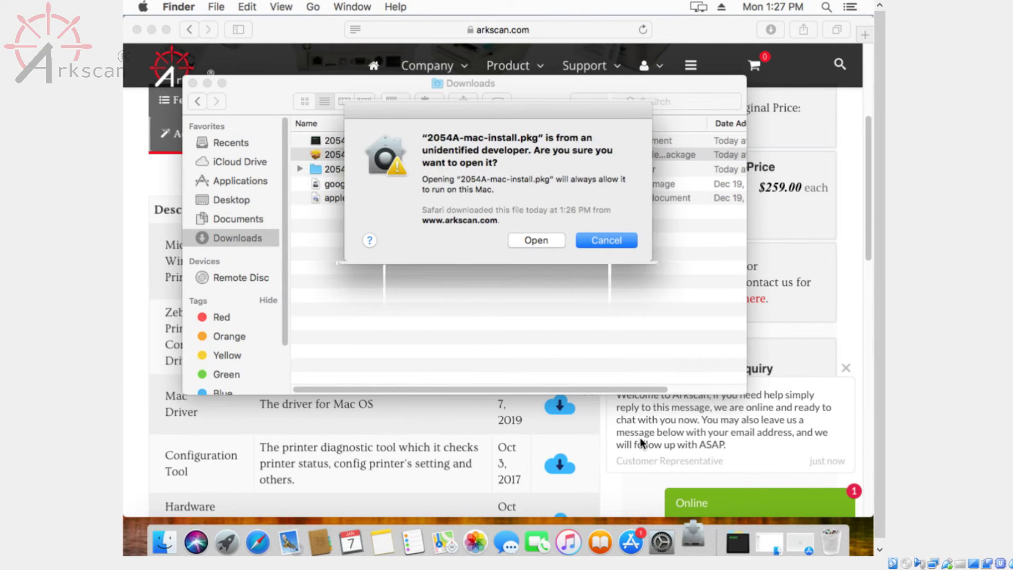
{"action": "left_click", "coordinate": [537, 242]}
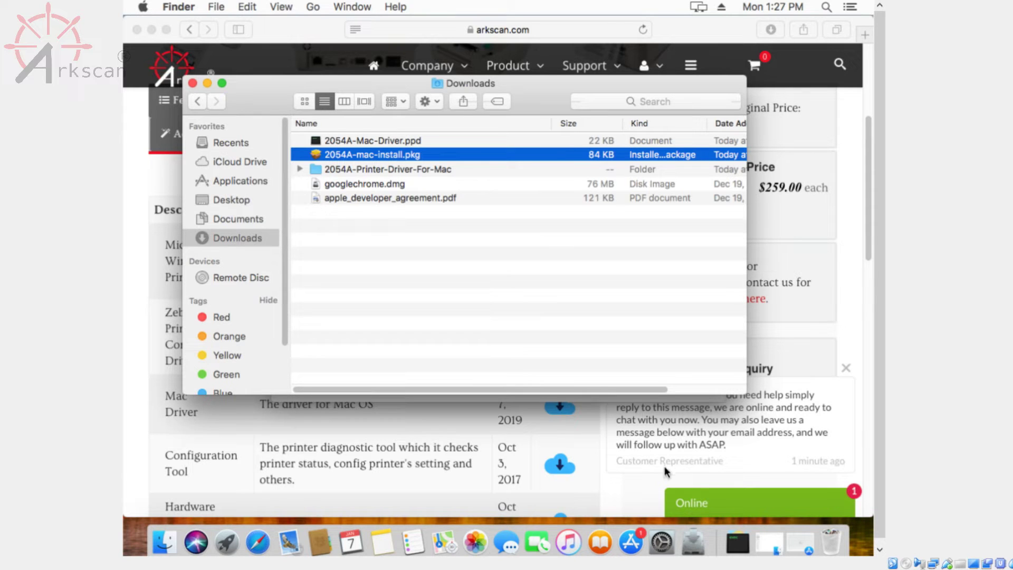
{"action": "left_click", "coordinate": [696, 543]}
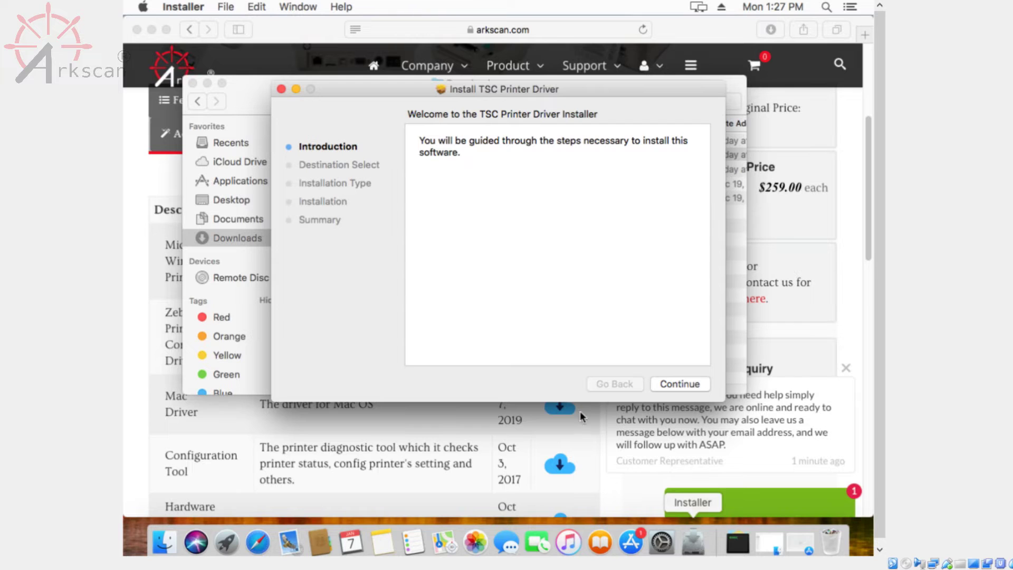
Step: Run the standard TSC Printer Driver install with the admin password, then keep the package
{"action": "left_click", "coordinate": [672, 379]}
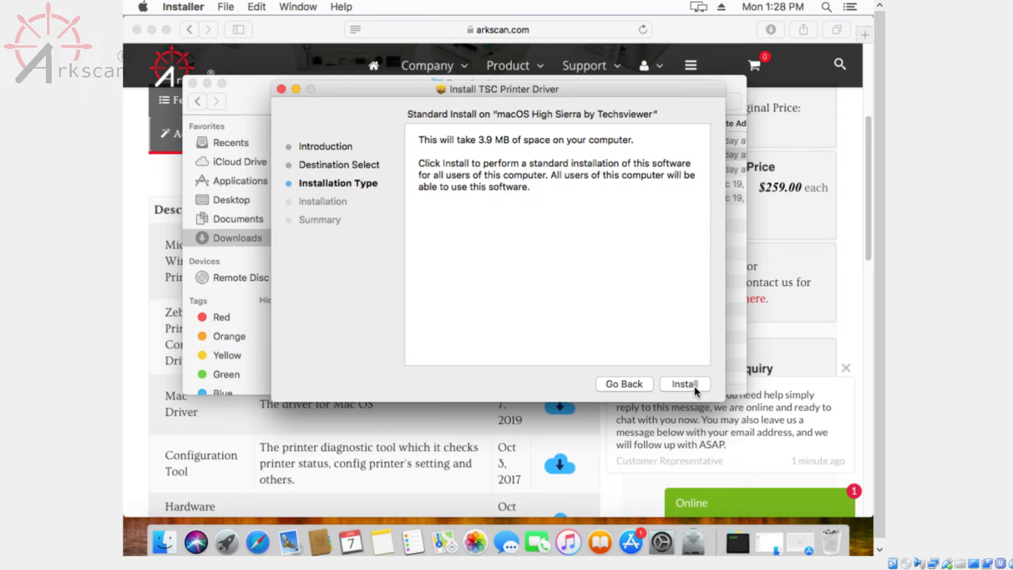
{"action": "left_click", "coordinate": [694, 385]}
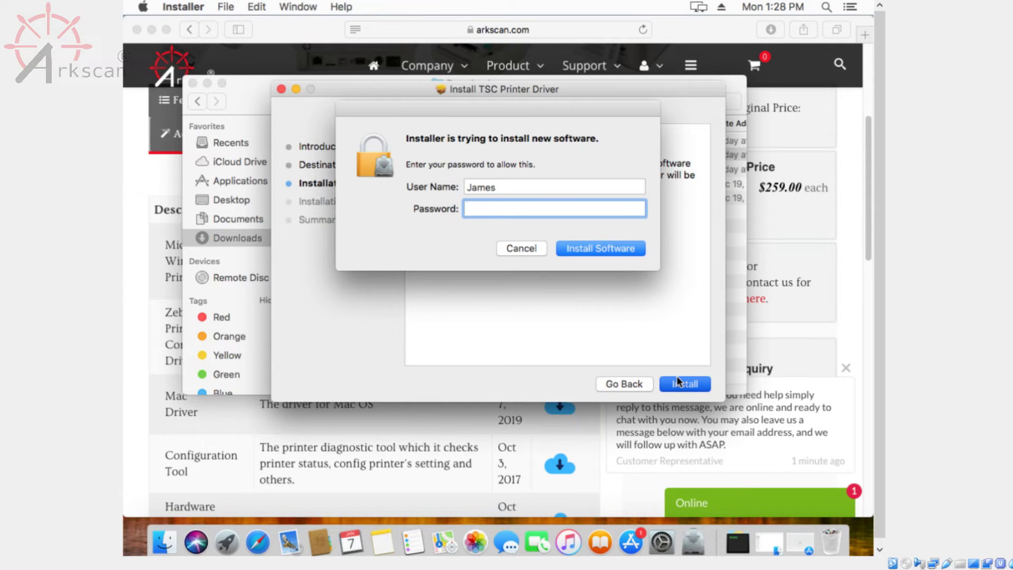
{"action": "type", "text": "••••••••"}
{"action": "key", "text": "Return"}
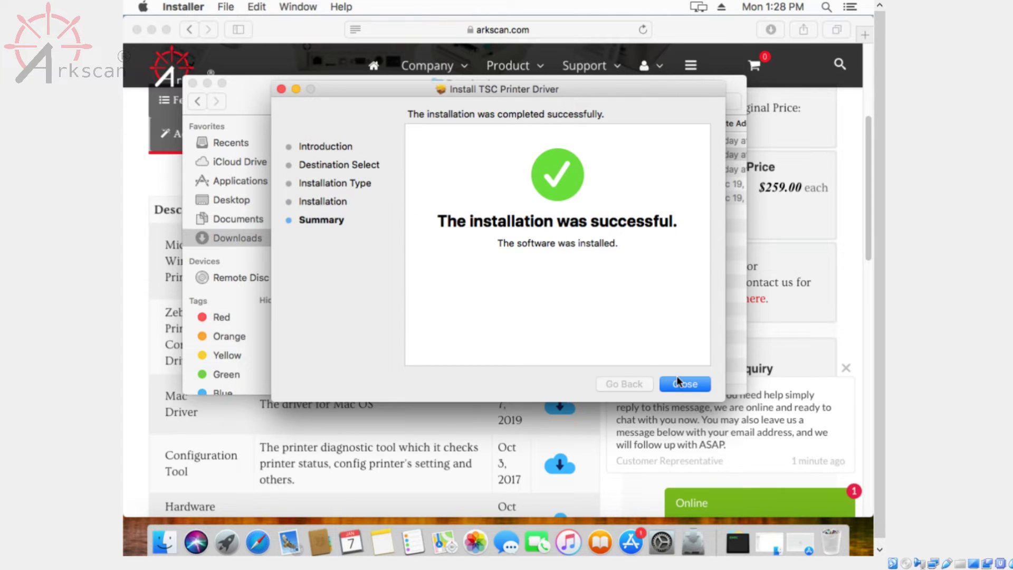
{"action": "left_click", "coordinate": [692, 386]}
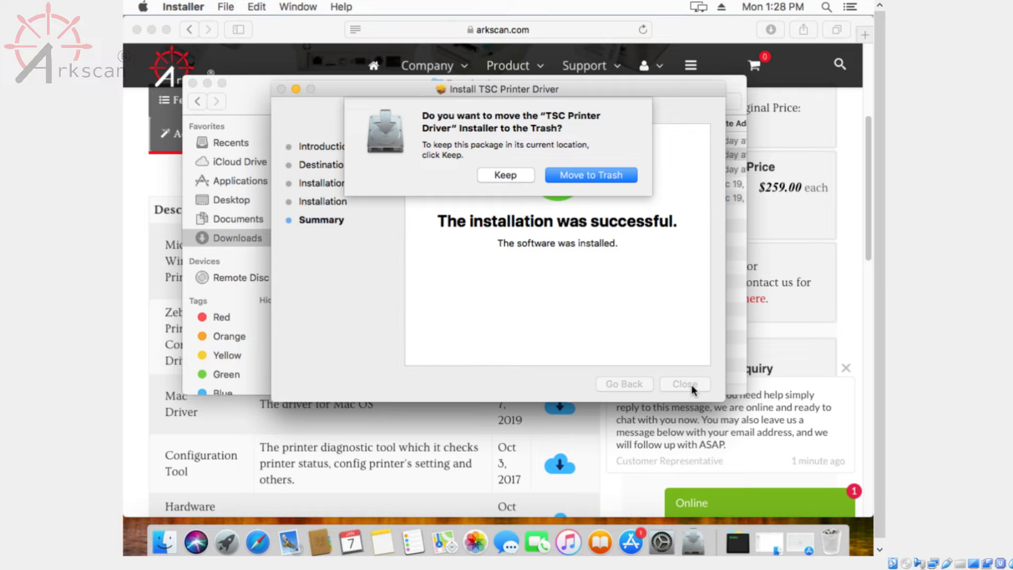
{"action": "left_click", "coordinate": [510, 171]}
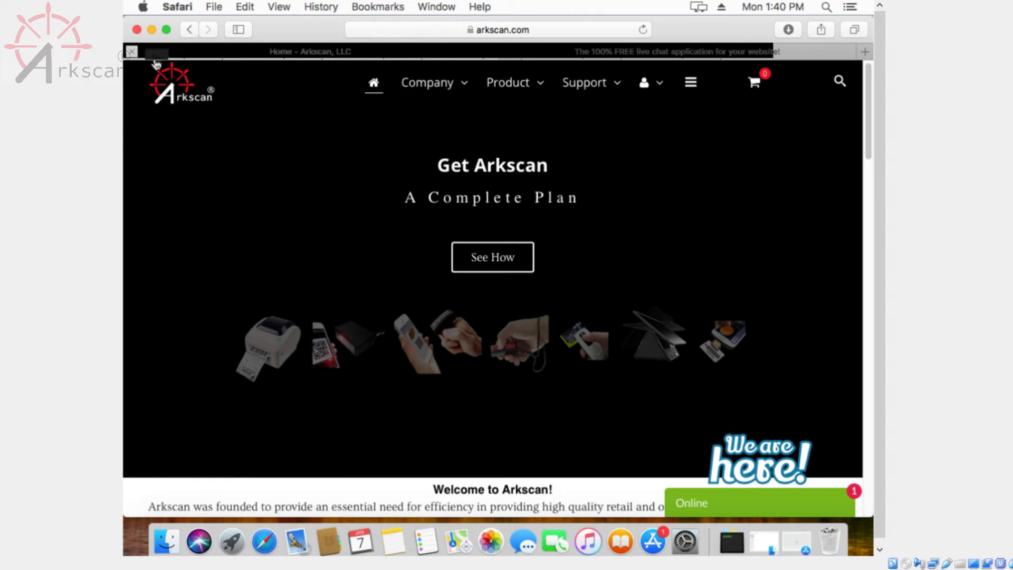
Step: Open System Preferences > Printers & Scanners and start adding a new printer
{"action": "left_click", "coordinate": [146, 7]}
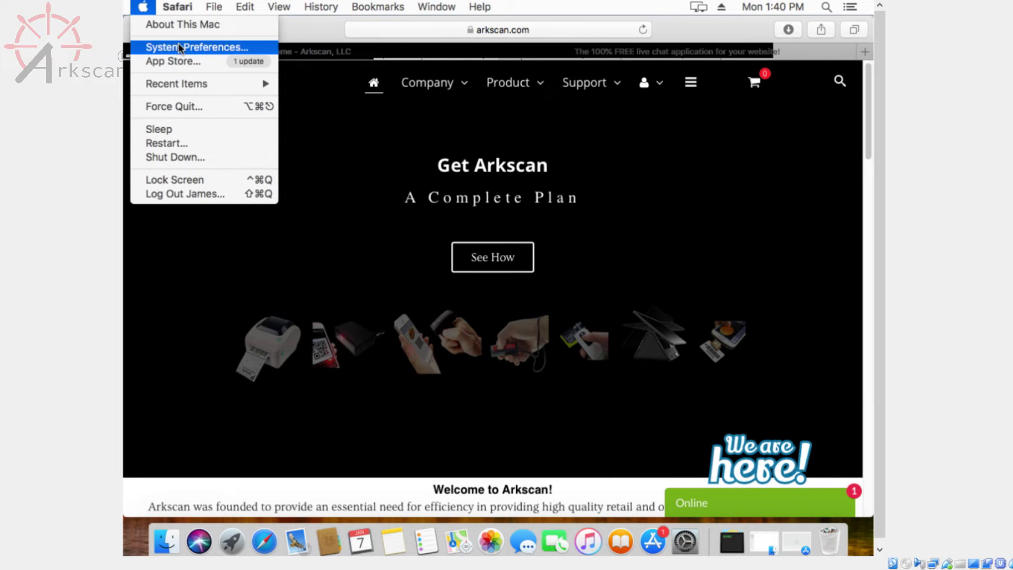
{"action": "left_click", "coordinate": [179, 44]}
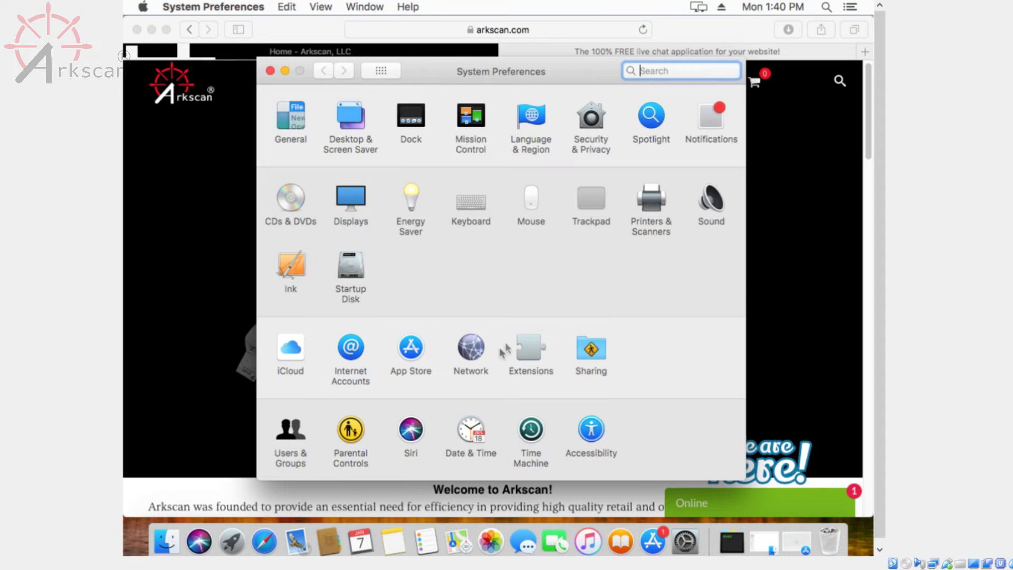
{"action": "left_click", "coordinate": [651, 199]}
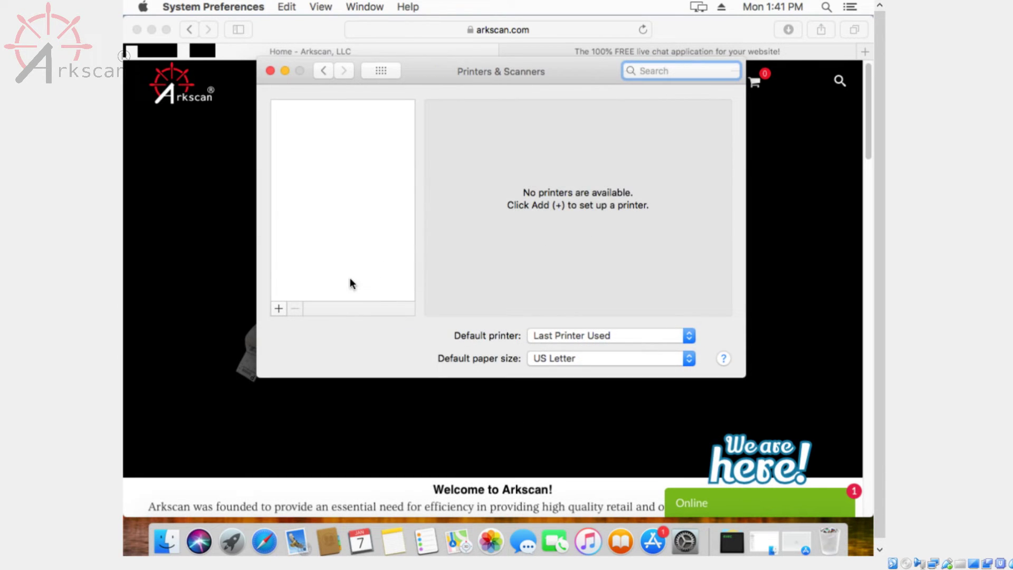
{"action": "left_click", "coordinate": [279, 309]}
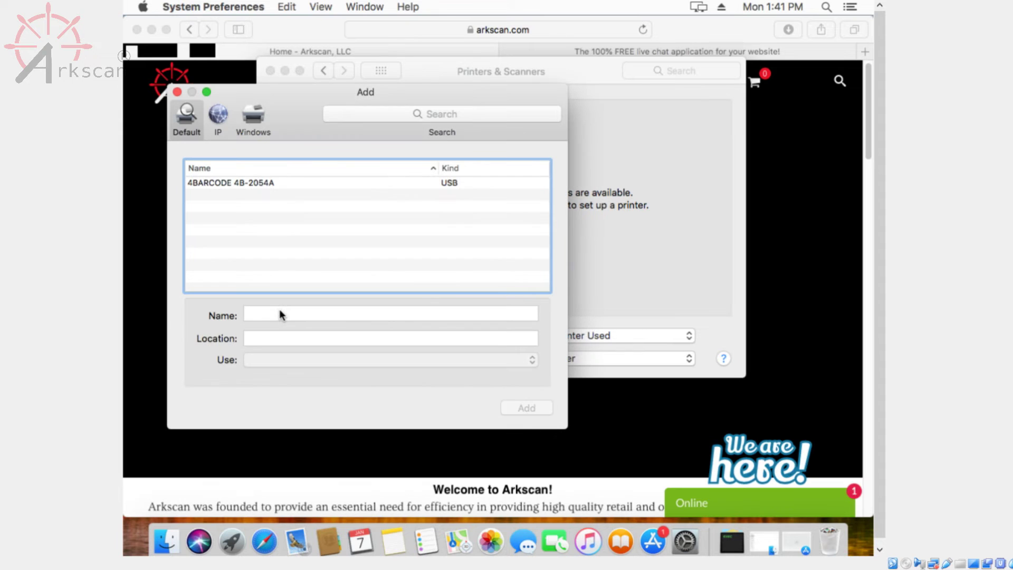
Step: Select the USB 4BARCODE 4B-2054A printer and assign it the 2054A-Mac-Driver.ppd driver file
{"action": "left_click", "coordinate": [265, 182]}
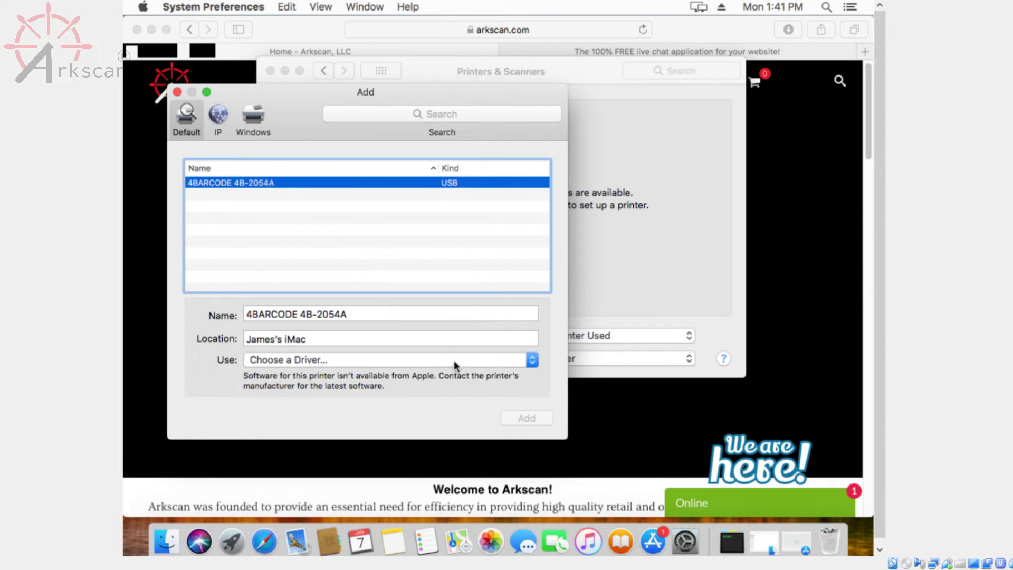
{"action": "left_click", "coordinate": [471, 359]}
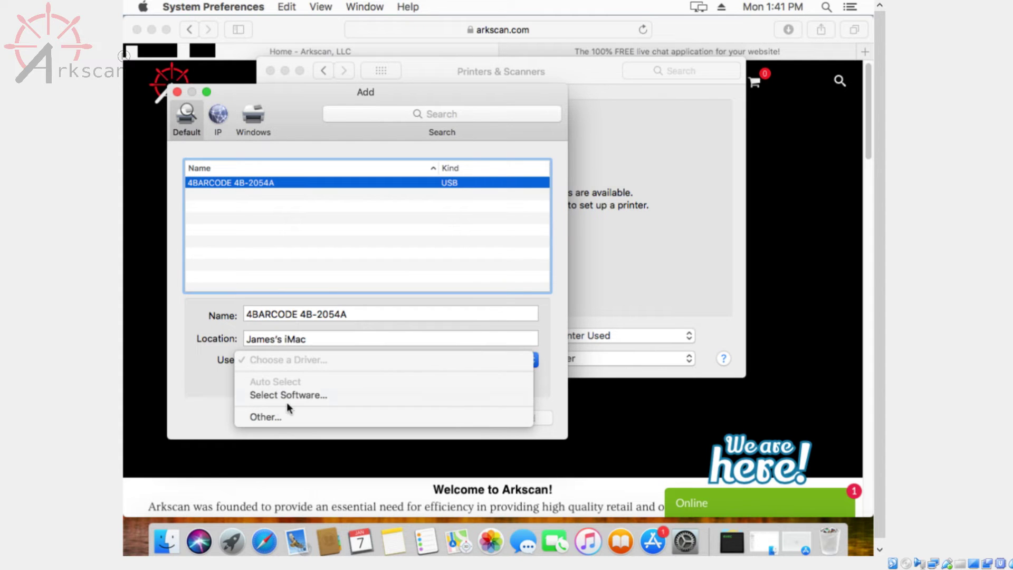
{"action": "left_click", "coordinate": [267, 417]}
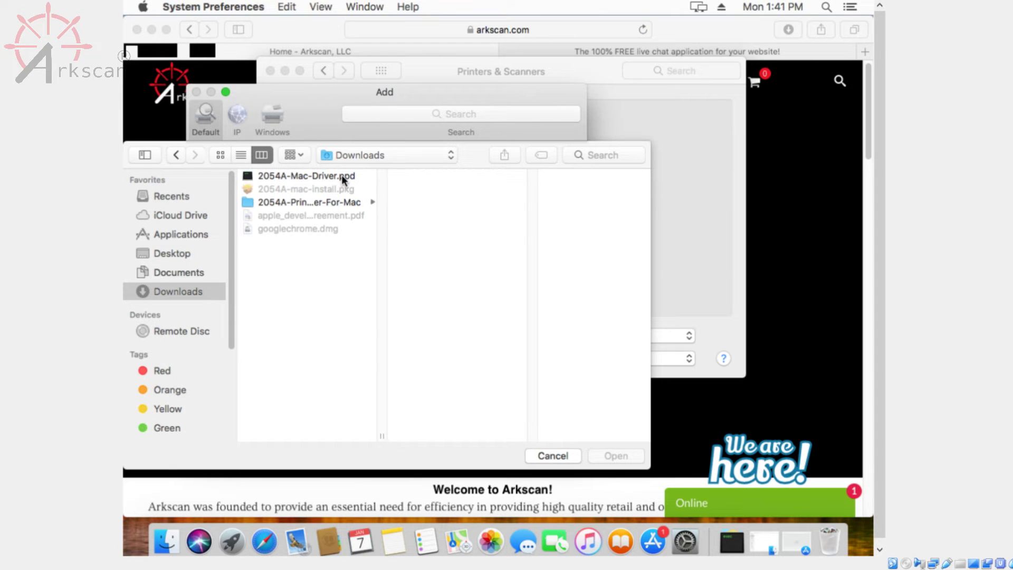
{"action": "left_click", "coordinate": [341, 175]}
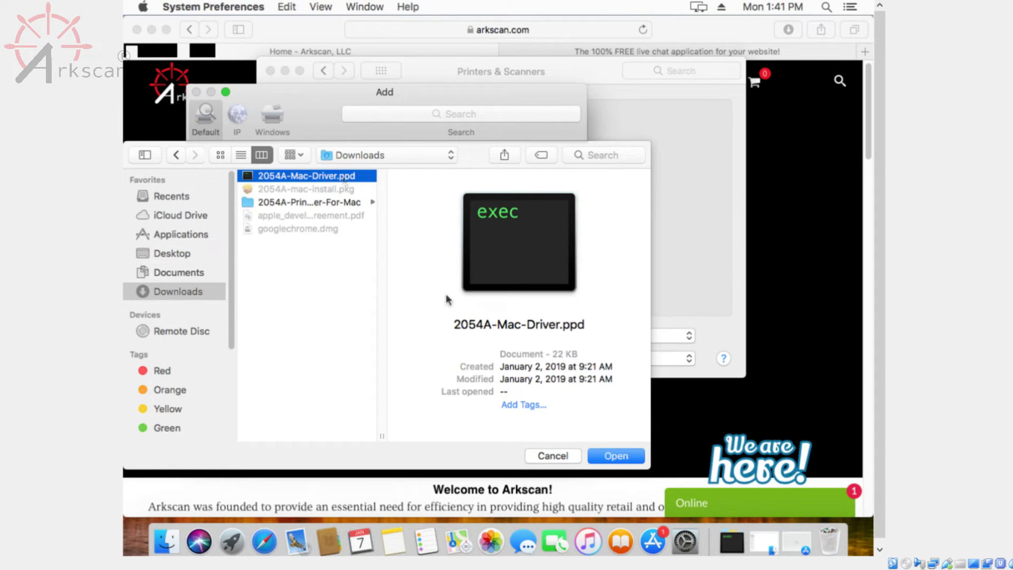
{"action": "left_click", "coordinate": [629, 455]}
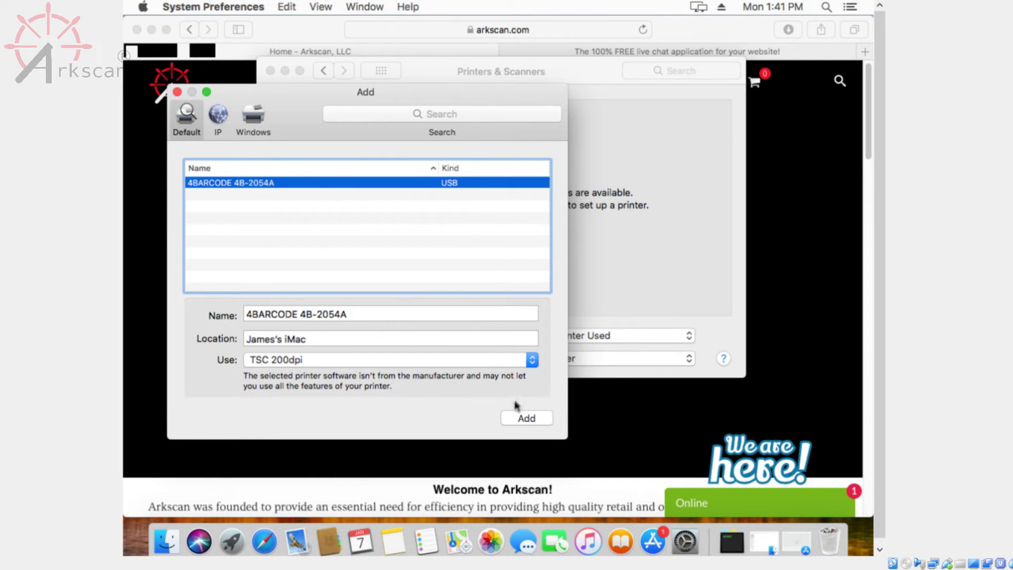
Step: Add the 4BARCODE 4B-2054A printer, choosing Repair and authorising with the administrator password
{"action": "left_click", "coordinate": [524, 419]}
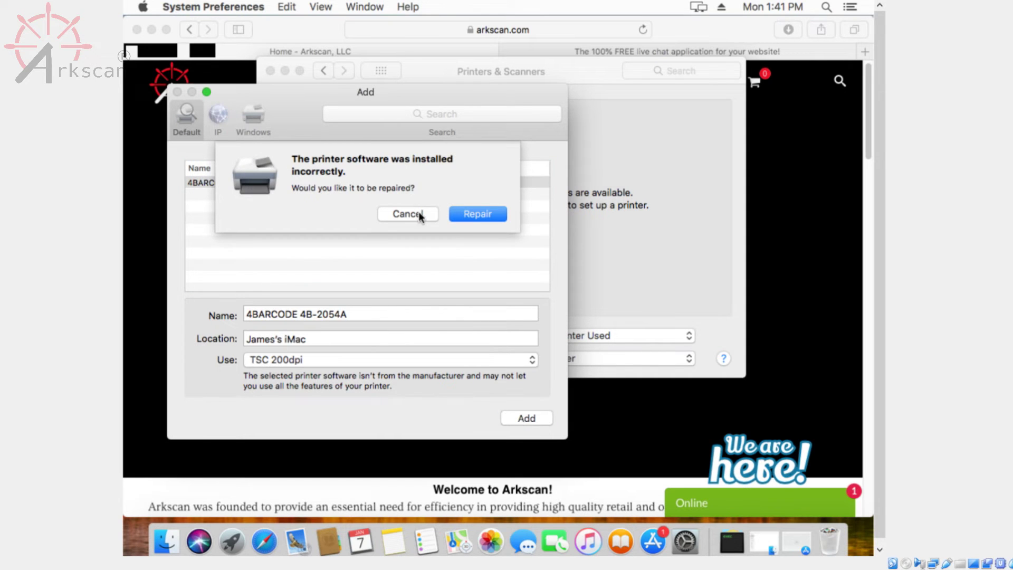
{"action": "left_click", "coordinate": [492, 212]}
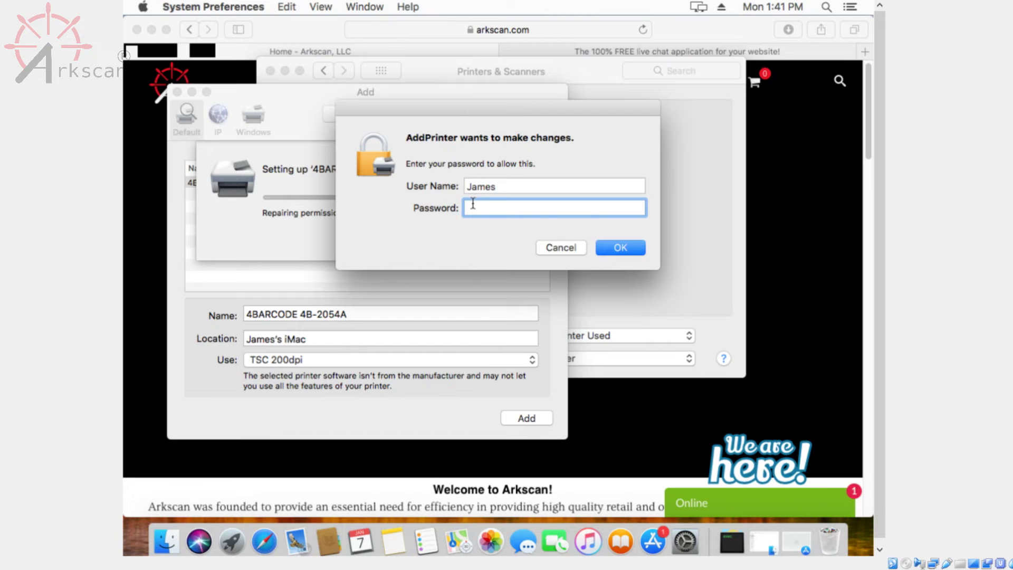
{"action": "type", "text": "*********"}
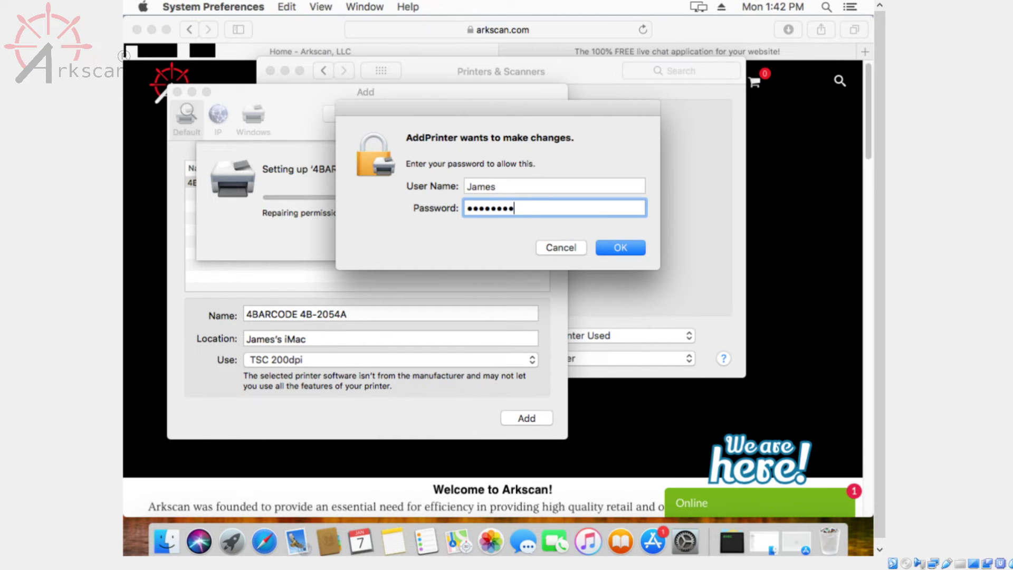
{"action": "left_click", "coordinate": [629, 246]}
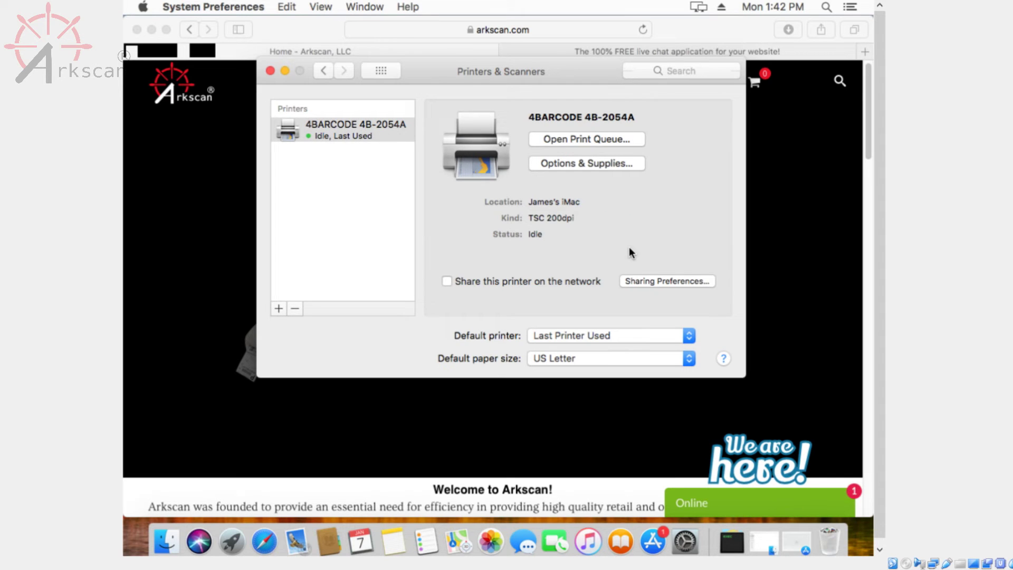
Step: Launch TextEdit from Spotlight and create a new blank document
{"action": "left_click", "coordinate": [827, 9]}
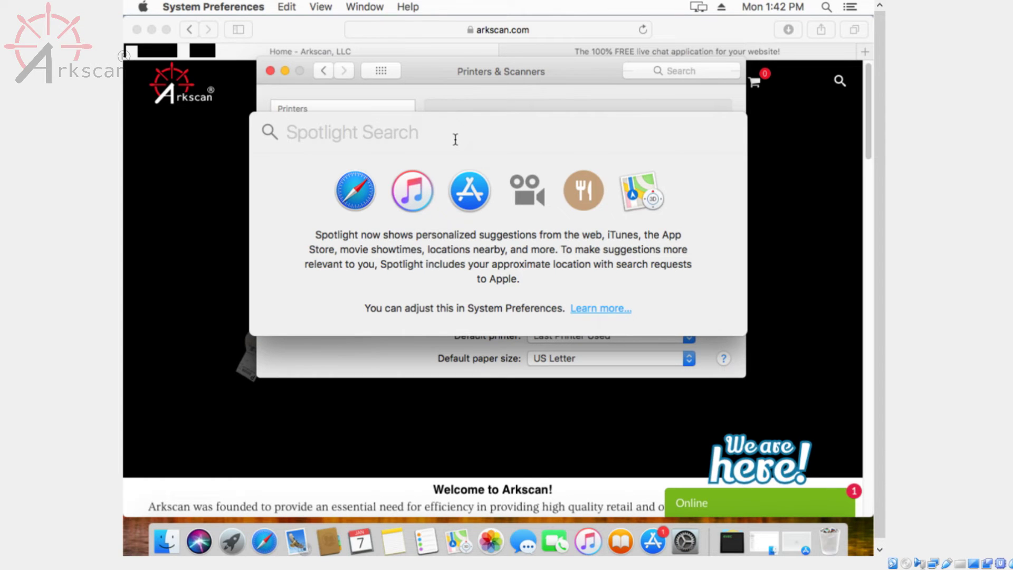
{"action": "type", "text": "text"}
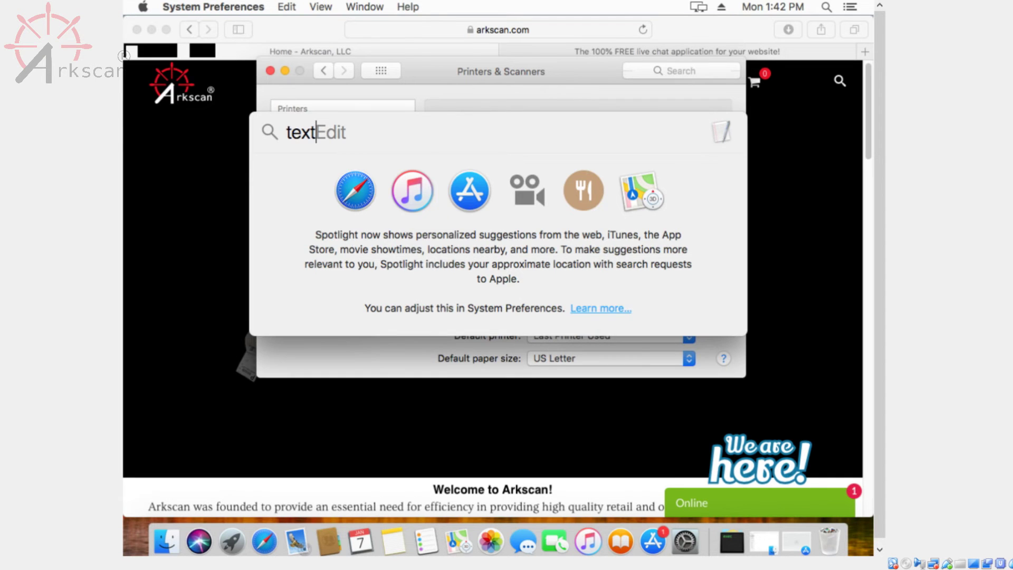
{"action": "key", "text": "Return"}
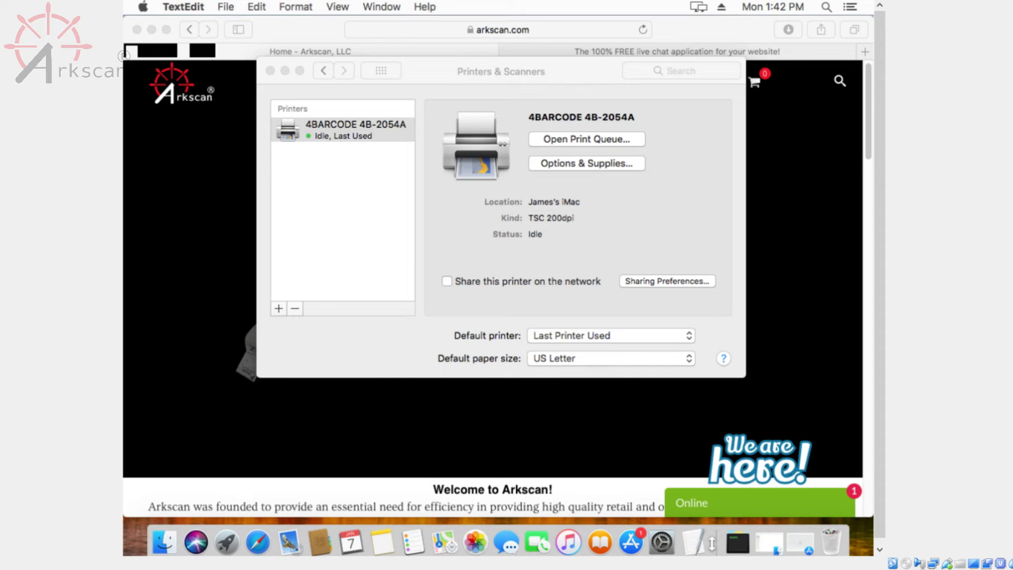
{"action": "left_click", "coordinate": [694, 542]}
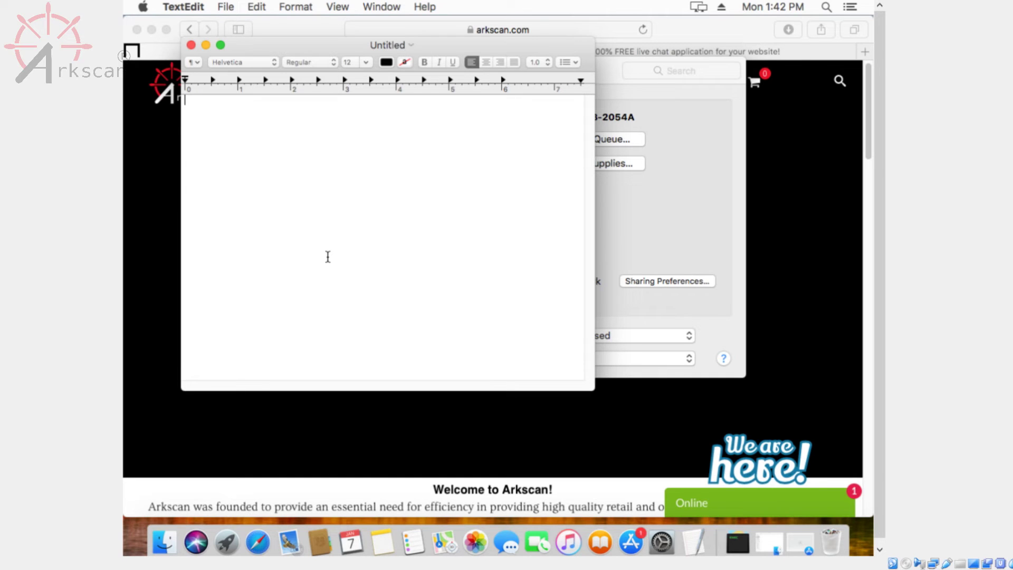
Step: Type 'test' in the document and open File > Page Setup
{"action": "type", "text": "test"}
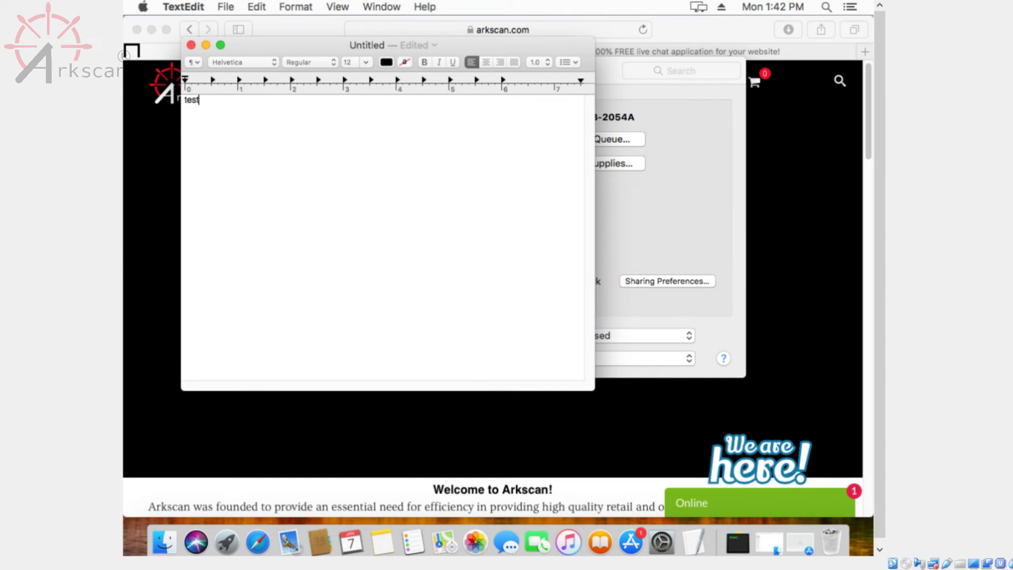
{"action": "left_click", "coordinate": [235, 7]}
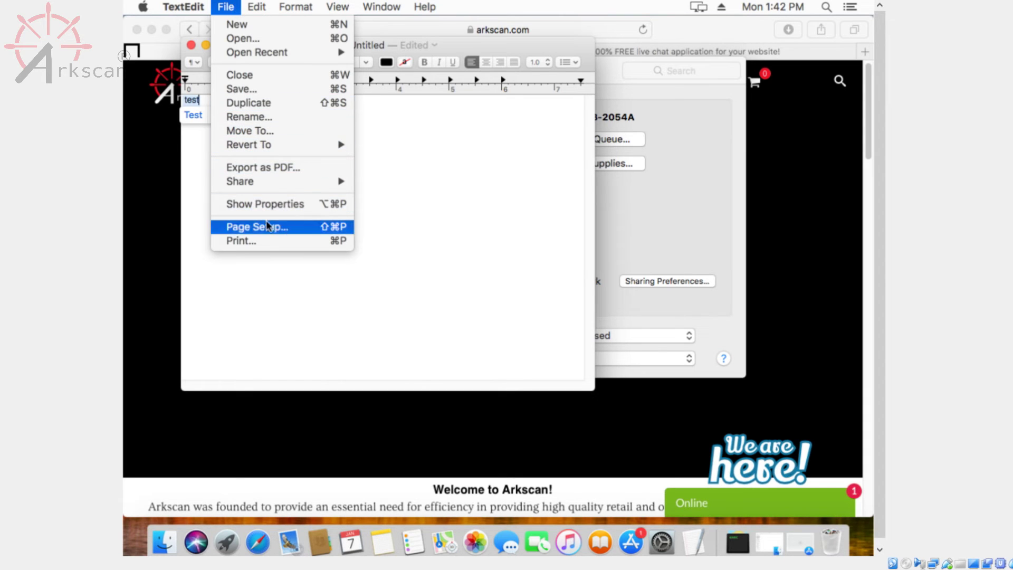
{"action": "left_click", "coordinate": [282, 228]}
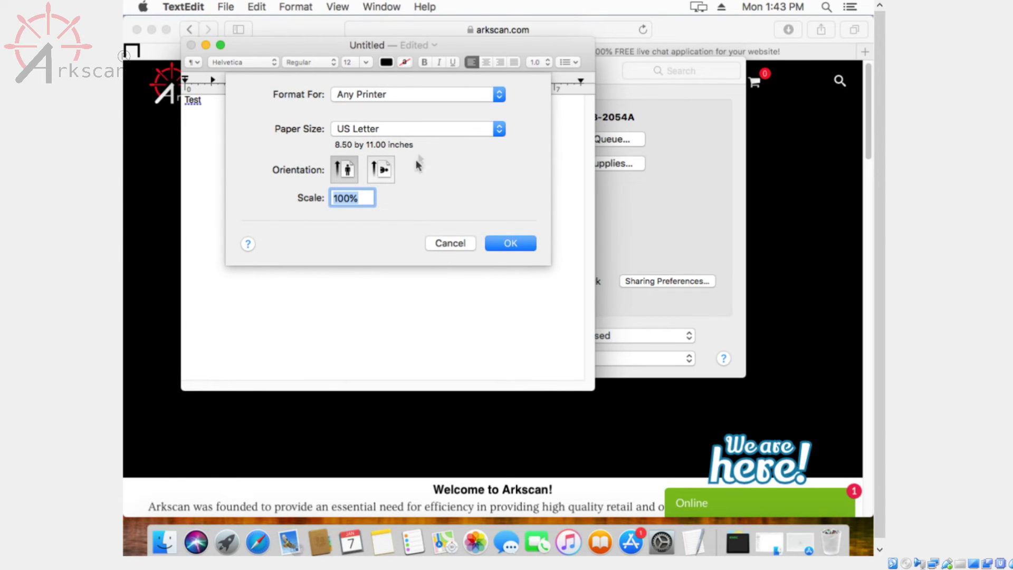
Step: Add a new custom paper size using the 4BARCODE 4B-2054A non-printable area
{"action": "left_click", "coordinate": [451, 130]}
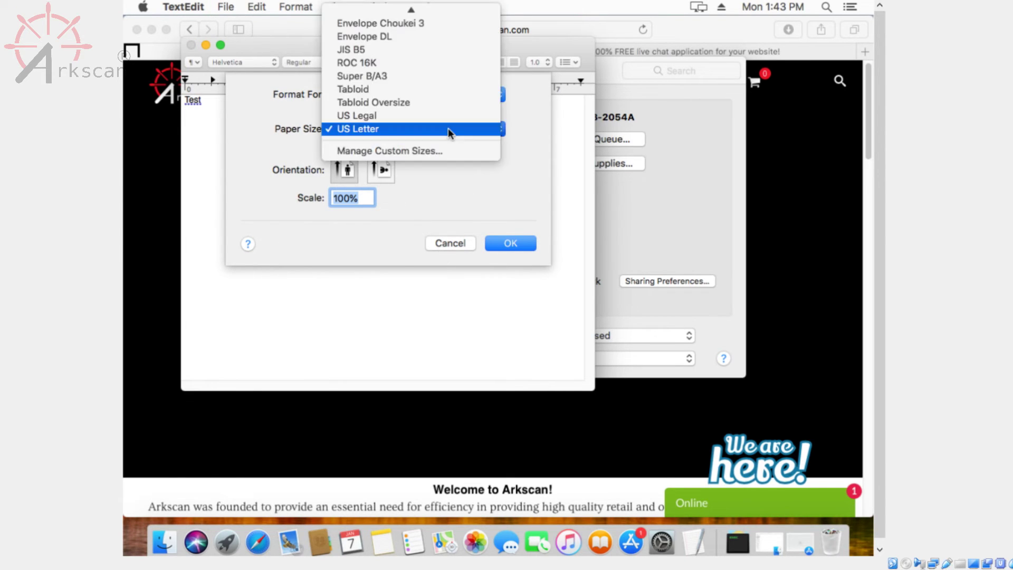
{"action": "left_click", "coordinate": [438, 166]}
{"action": "left_click", "coordinate": [448, 133]}
{"action": "left_click", "coordinate": [429, 151]}
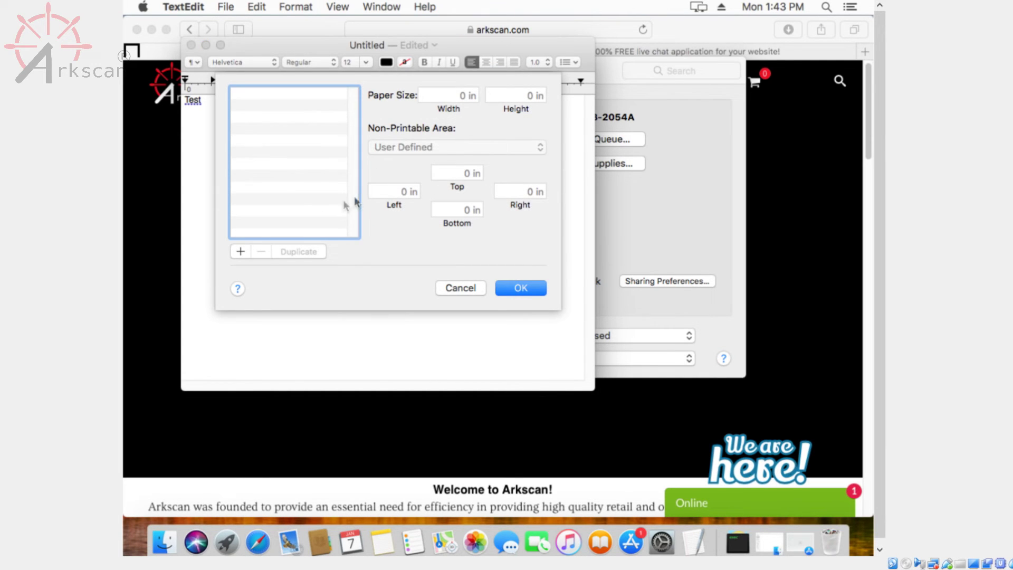
{"action": "left_click", "coordinate": [239, 252]}
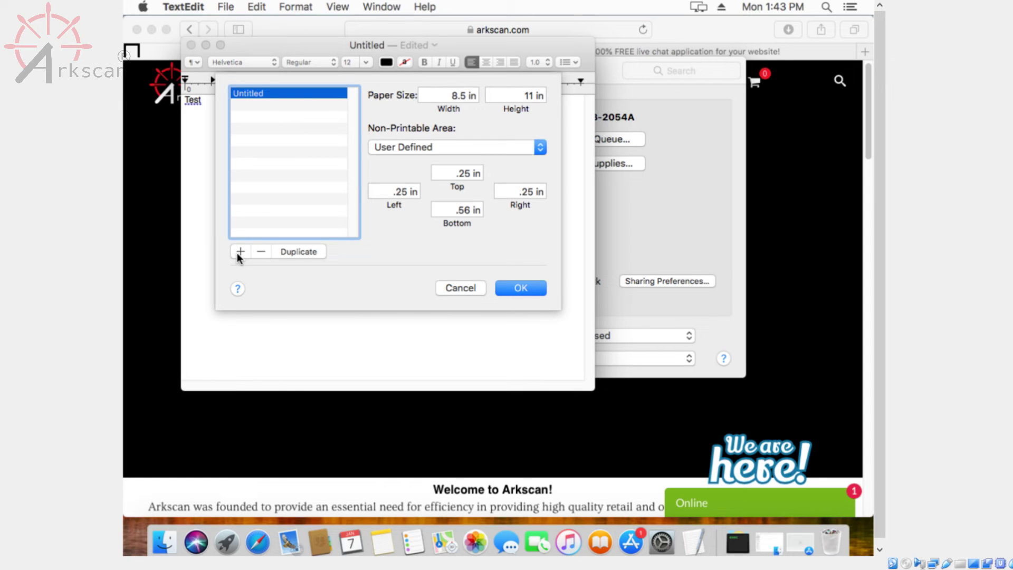
{"action": "key", "text": "Tab"}
{"action": "type", "text": "4"}
{"action": "key", "text": "Tab"}
{"action": "key", "text": "BackSpace"}
{"action": "type", "text": "6"}
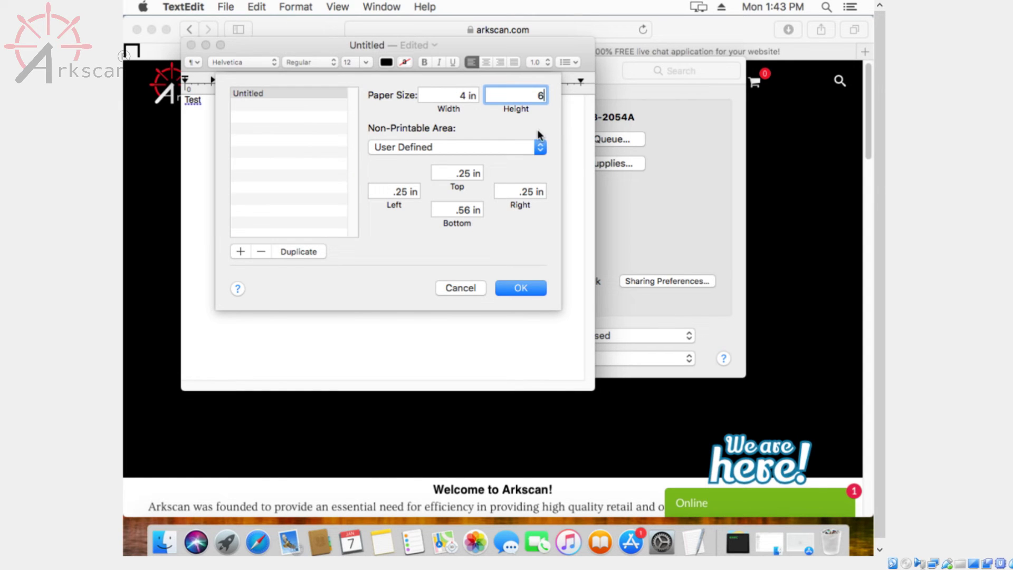
{"action": "left_click", "coordinate": [517, 148]}
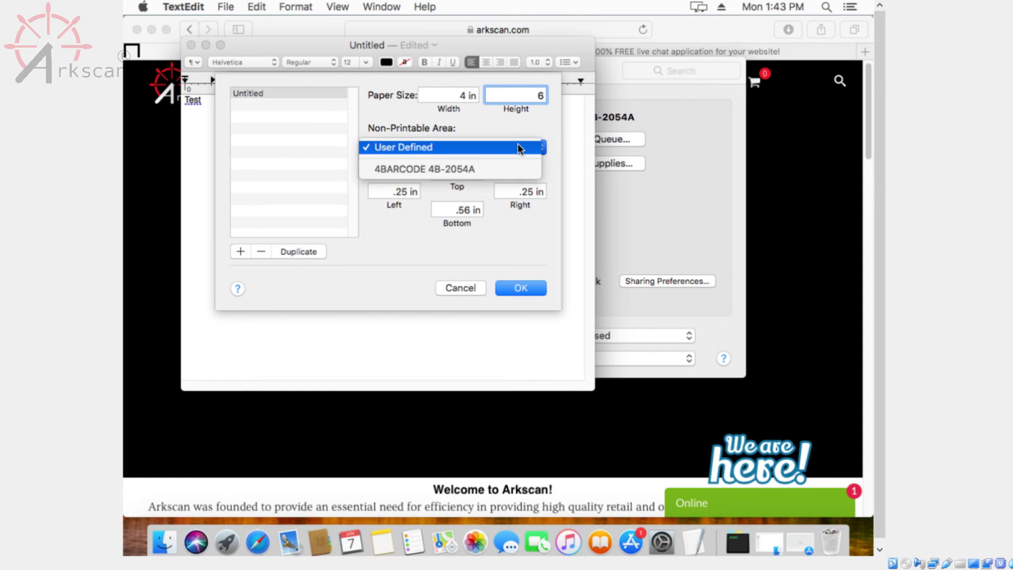
{"action": "left_click", "coordinate": [495, 169]}
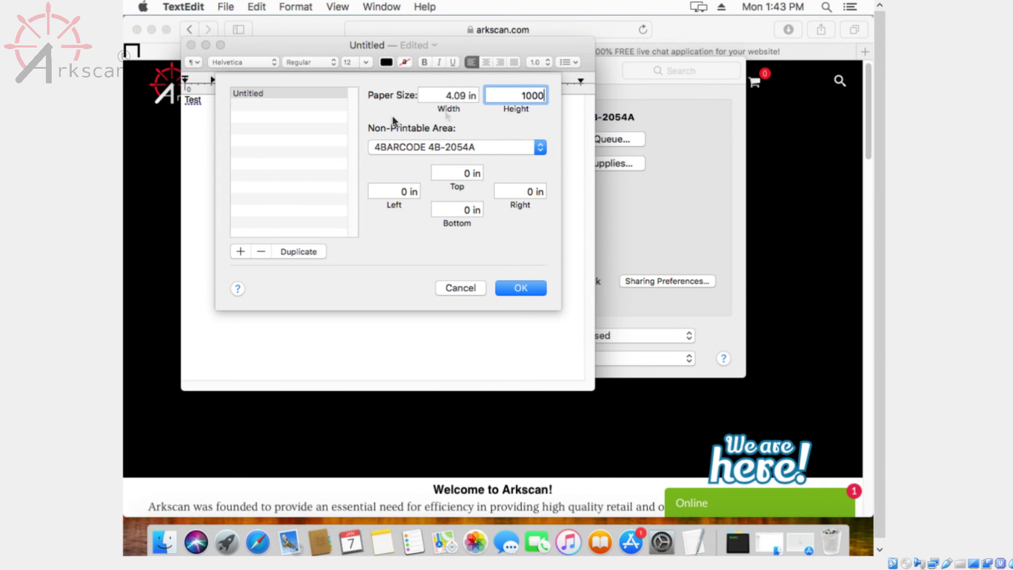
Step: Set the custom size to 4 in wide by 6 in high, save it and apply it
{"action": "double_click", "coordinate": [444, 96]}
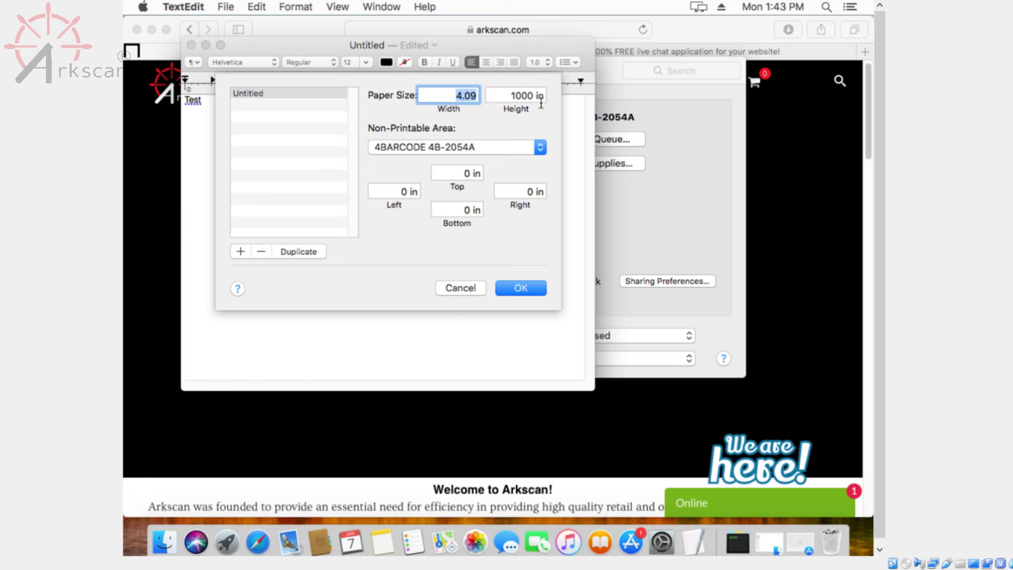
{"action": "type", "text": "4"}
{"action": "key", "text": "Tab"}
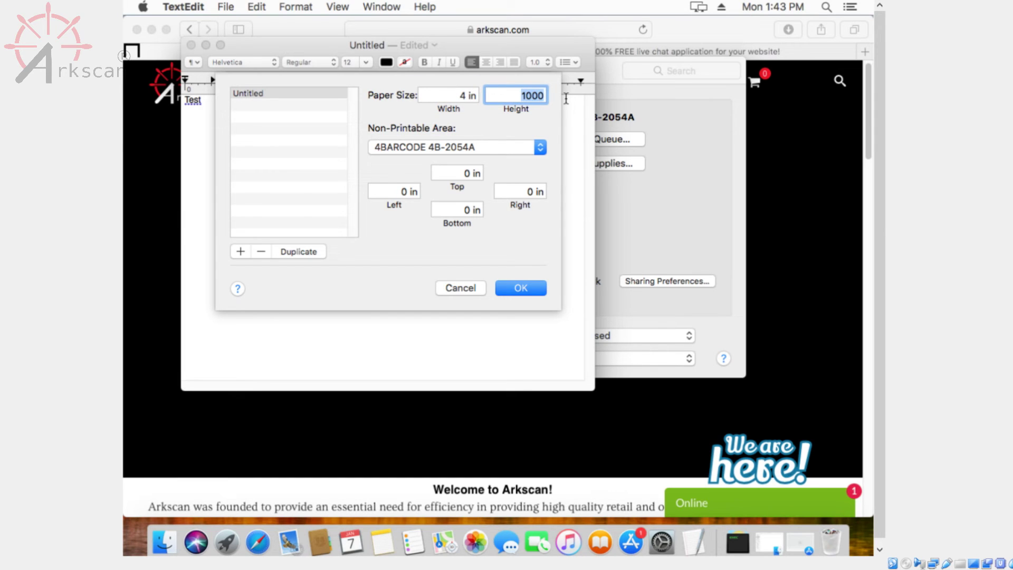
{"action": "type", "text": "6"}
{"action": "left_click", "coordinate": [533, 287]}
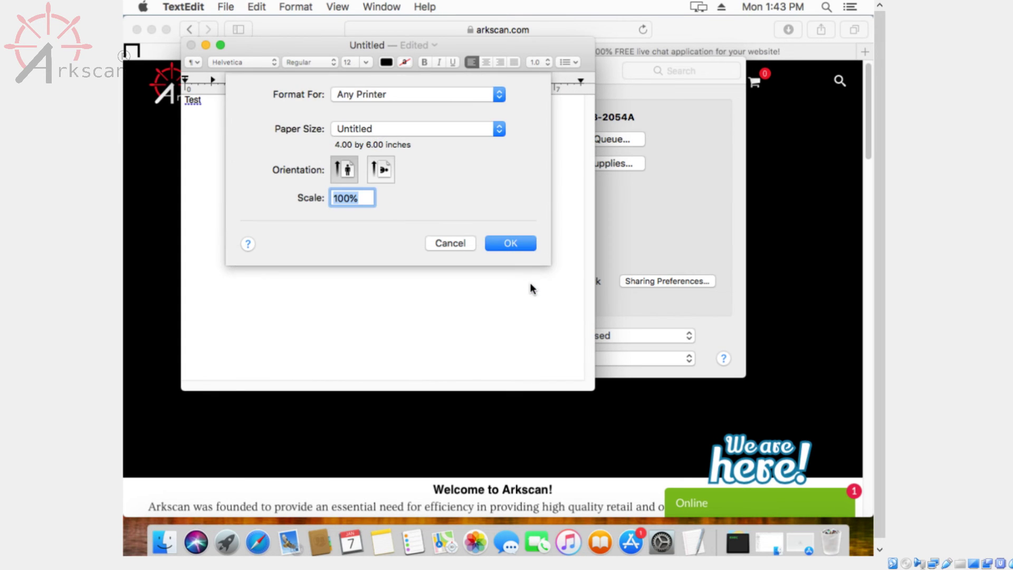
{"action": "left_click", "coordinate": [517, 243]}
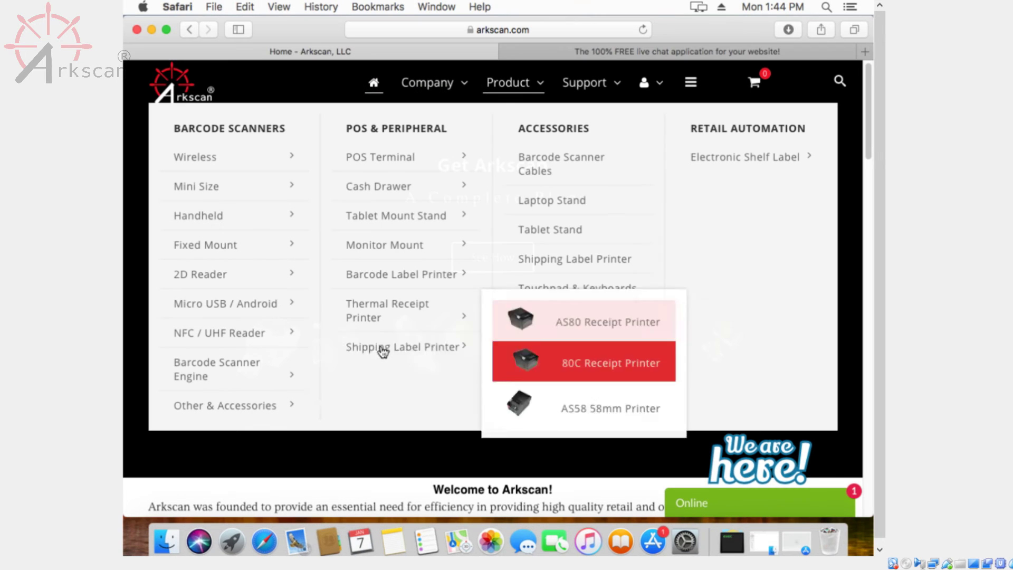
Step: Open the Sample Shipping Label PDF from the 2054A product's Download table and prepare to print it
{"action": "mouse_move", "coordinate": [417, 355]}
{"action": "left_click", "coordinate": [521, 364]}
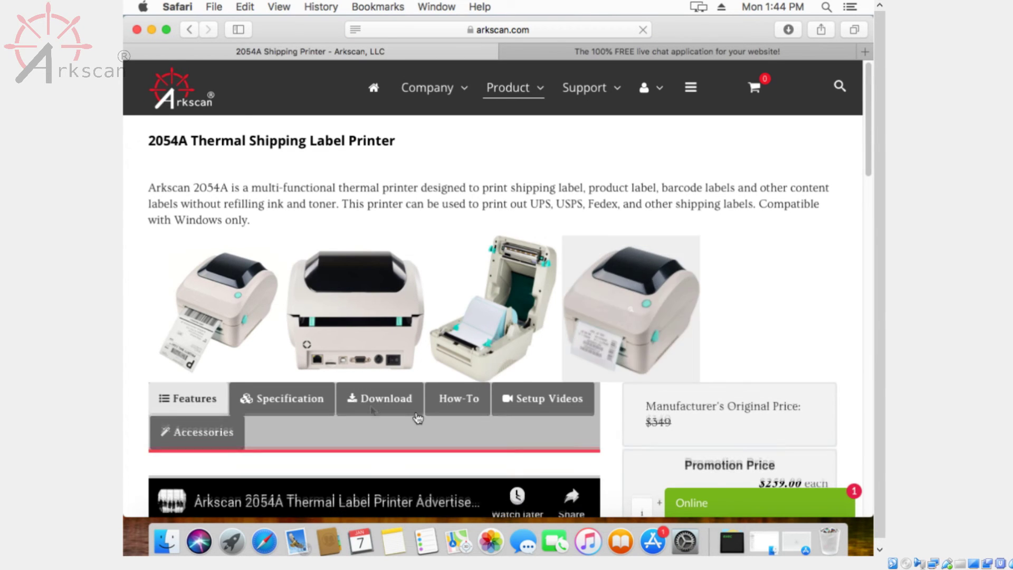
{"action": "left_click_drag", "start_coordinate": [865, 148], "coordinate": [871, 312]}
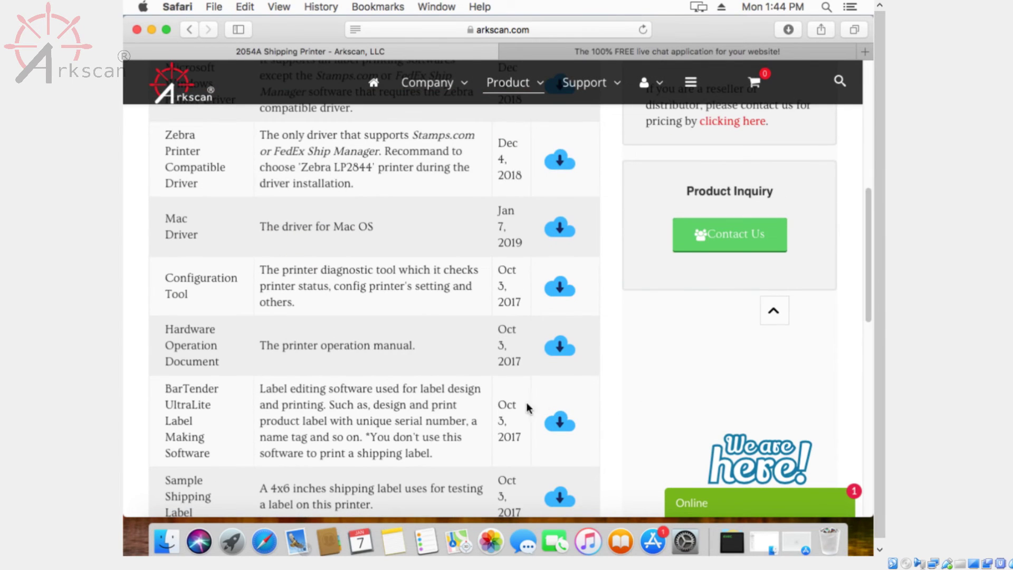
{"action": "scroll", "coordinate": [479, 406], "scroll_direction": "down", "scroll_amount": 3}
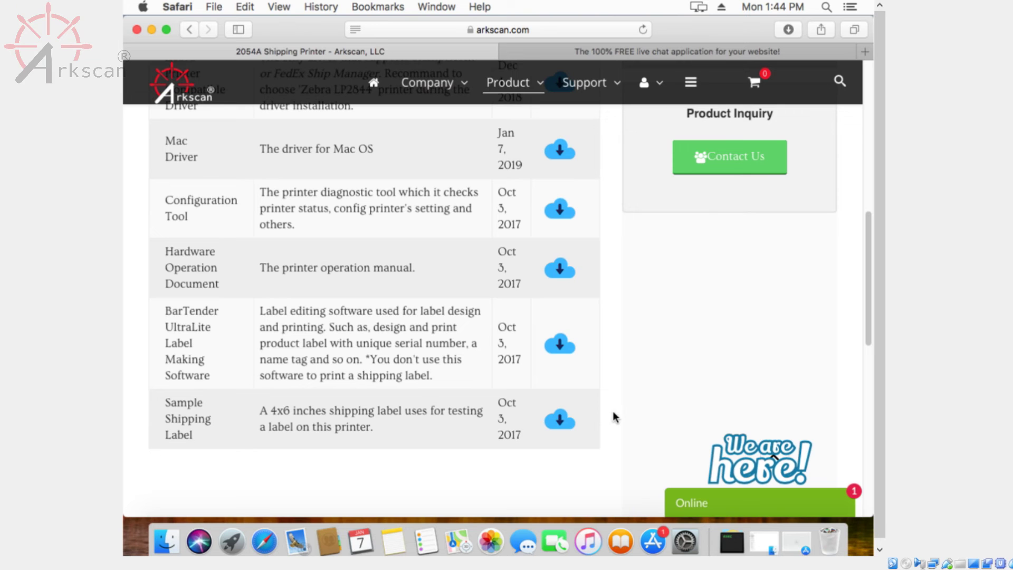
{"action": "left_click", "coordinate": [561, 422]}
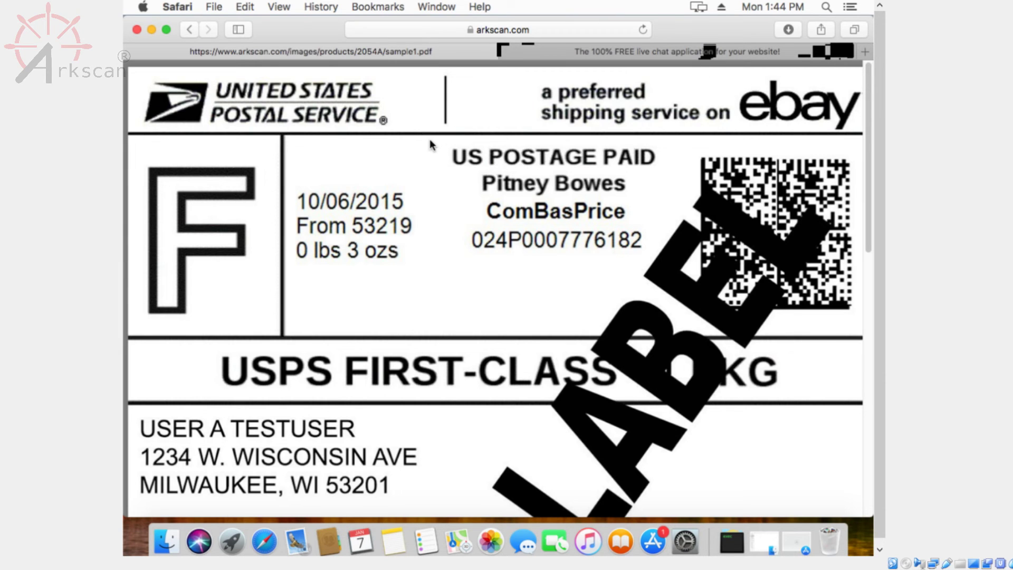
{"action": "key", "text": "super+a"}
{"action": "left_click", "coordinate": [214, 6]}
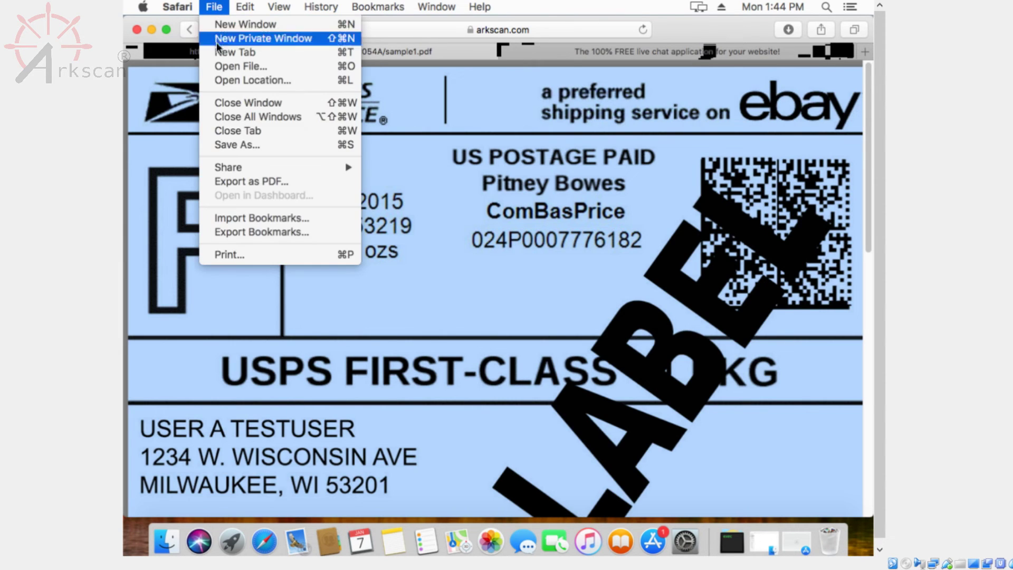
Step: Open the detailed print options and set the printer's Darkness feature to 15
{"action": "left_click", "coordinate": [258, 259]}
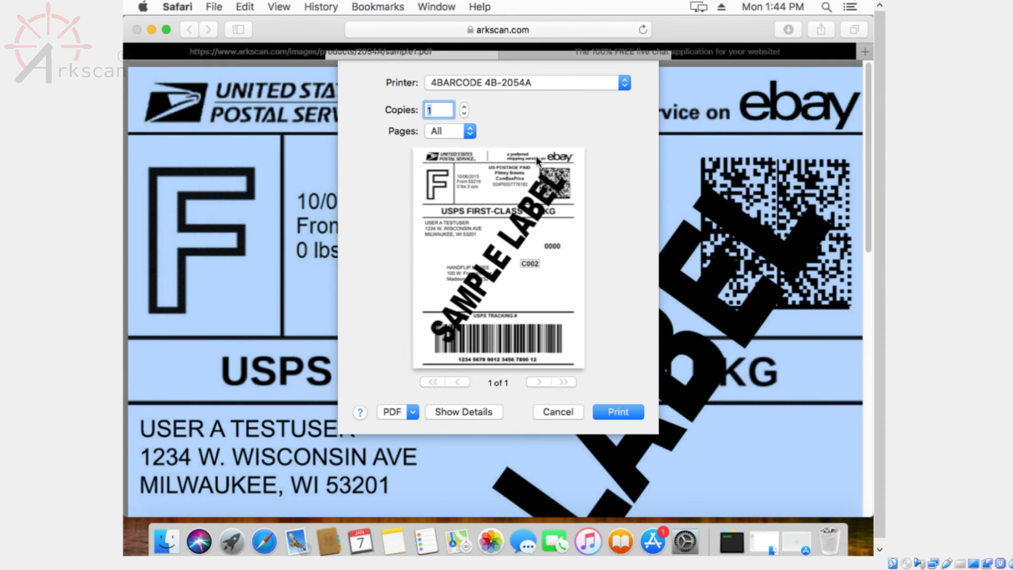
{"action": "left_click", "coordinate": [489, 413]}
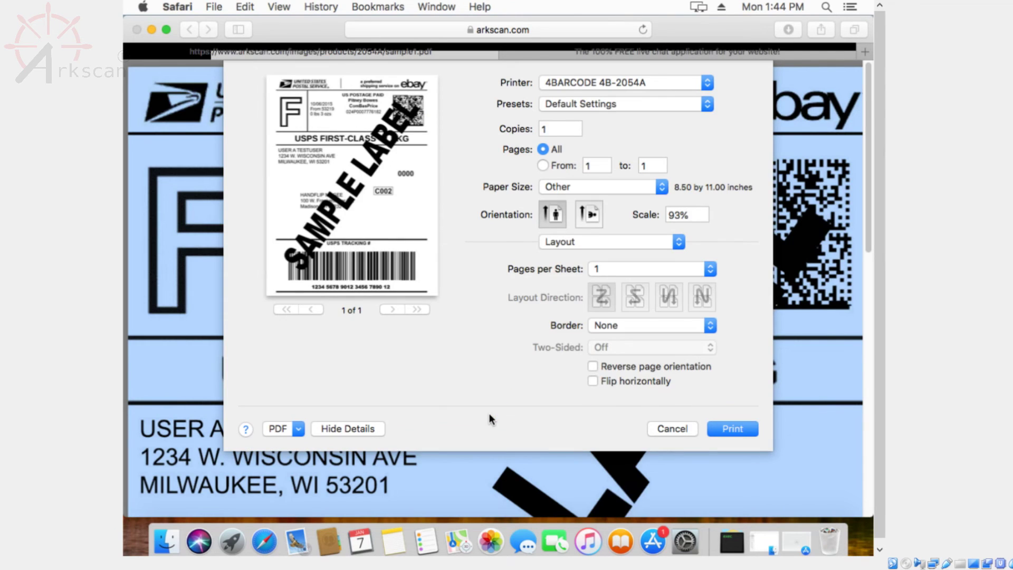
{"action": "left_click", "coordinate": [590, 240]}
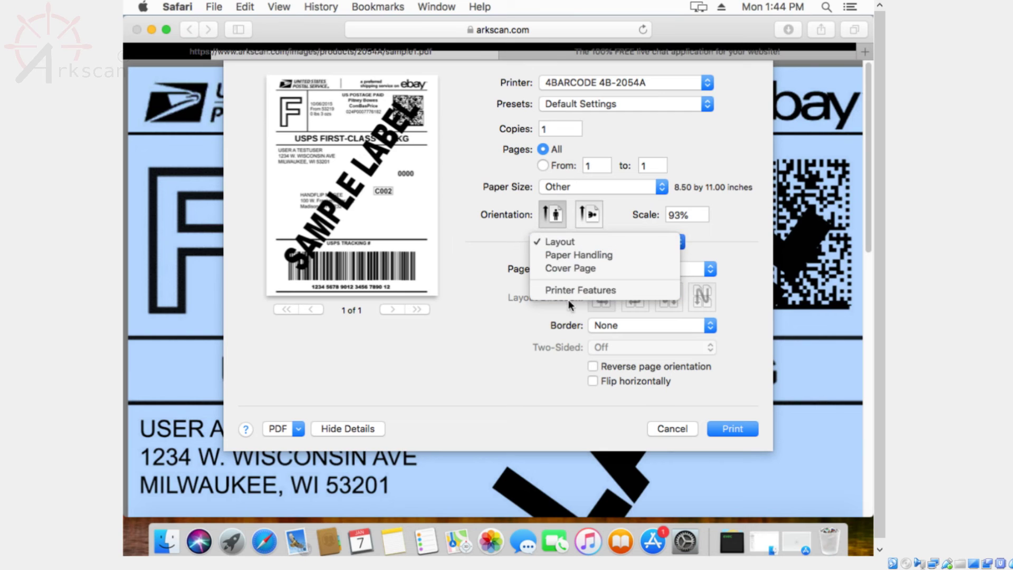
{"action": "left_click", "coordinate": [582, 289]}
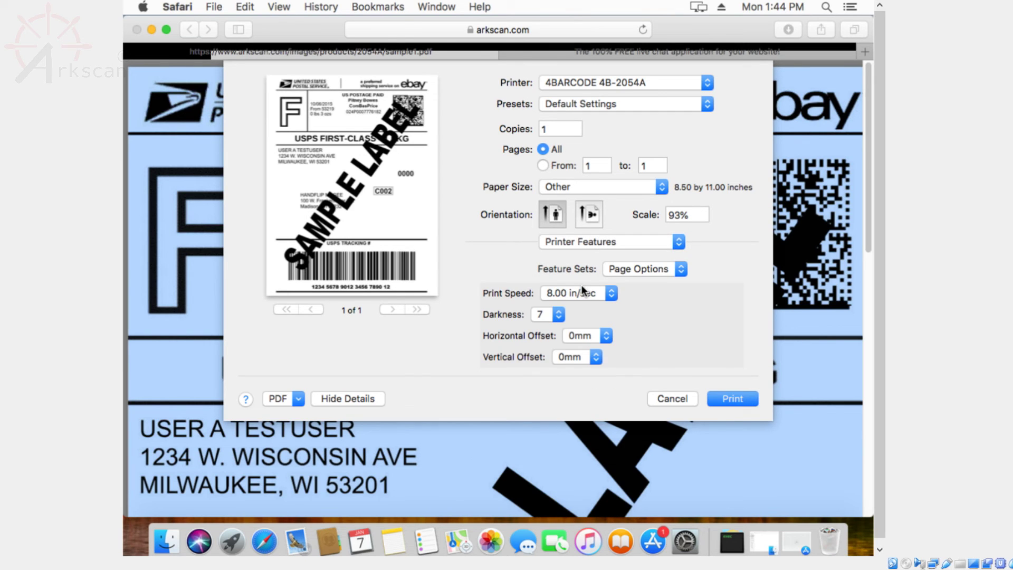
{"action": "left_click", "coordinate": [552, 314]}
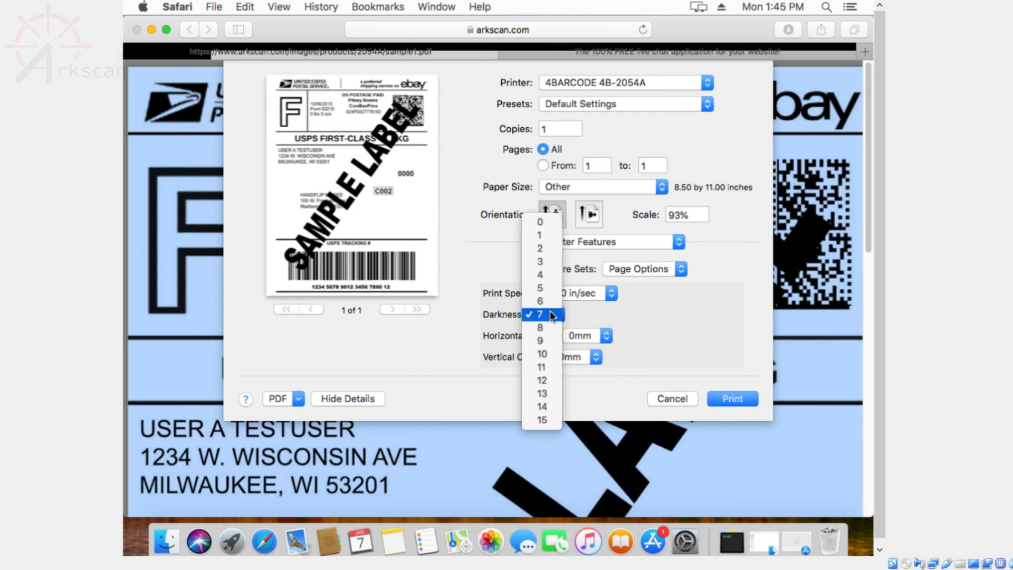
{"action": "left_click", "coordinate": [548, 419]}
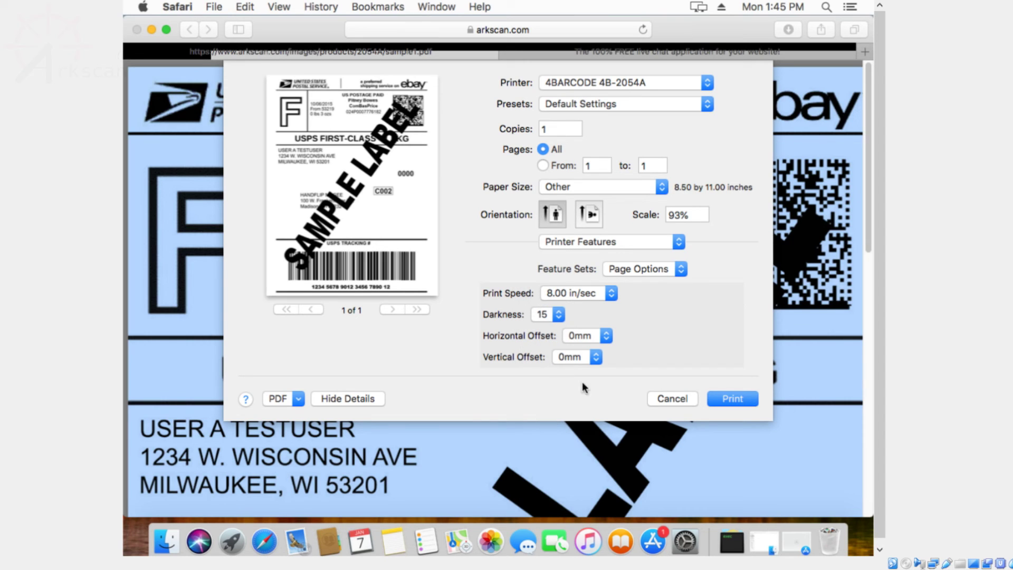
Step: Set the print scale to 49% and the paper size to 4 x 6
{"action": "double_click", "coordinate": [681, 215]}
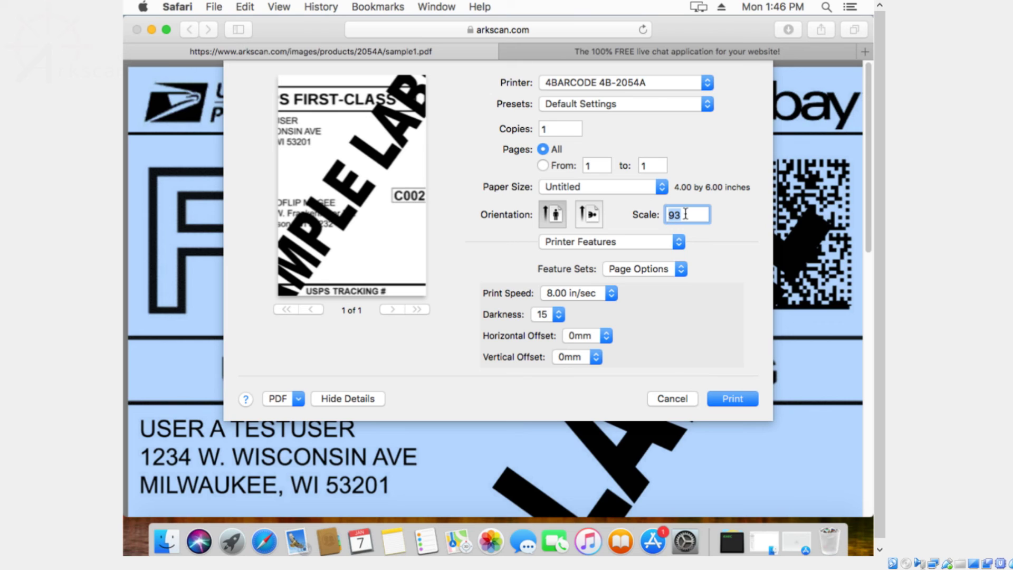
{"action": "type", "text": "49"}
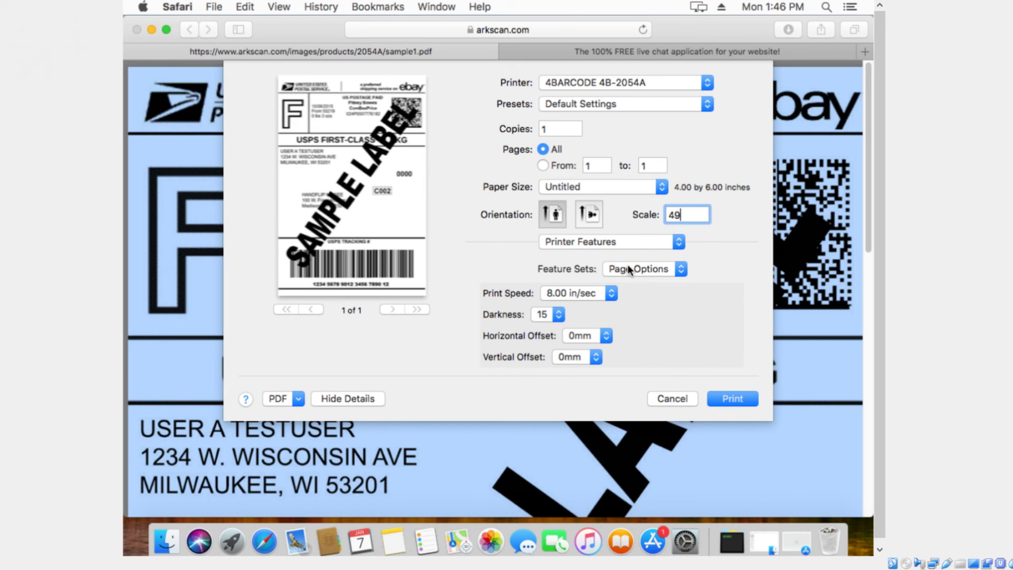
{"action": "left_click", "coordinate": [632, 188]}
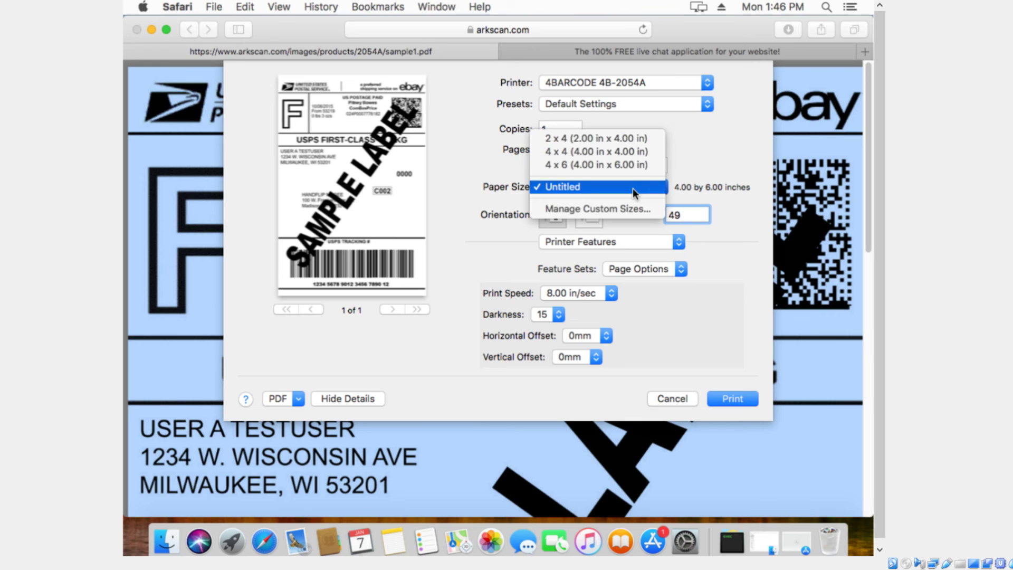
{"action": "left_click", "coordinate": [629, 163]}
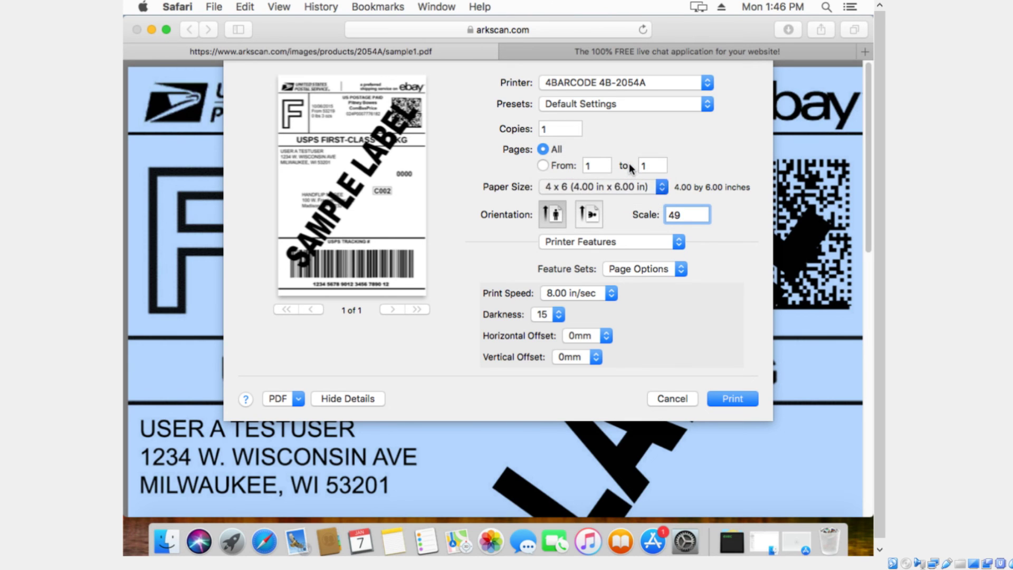